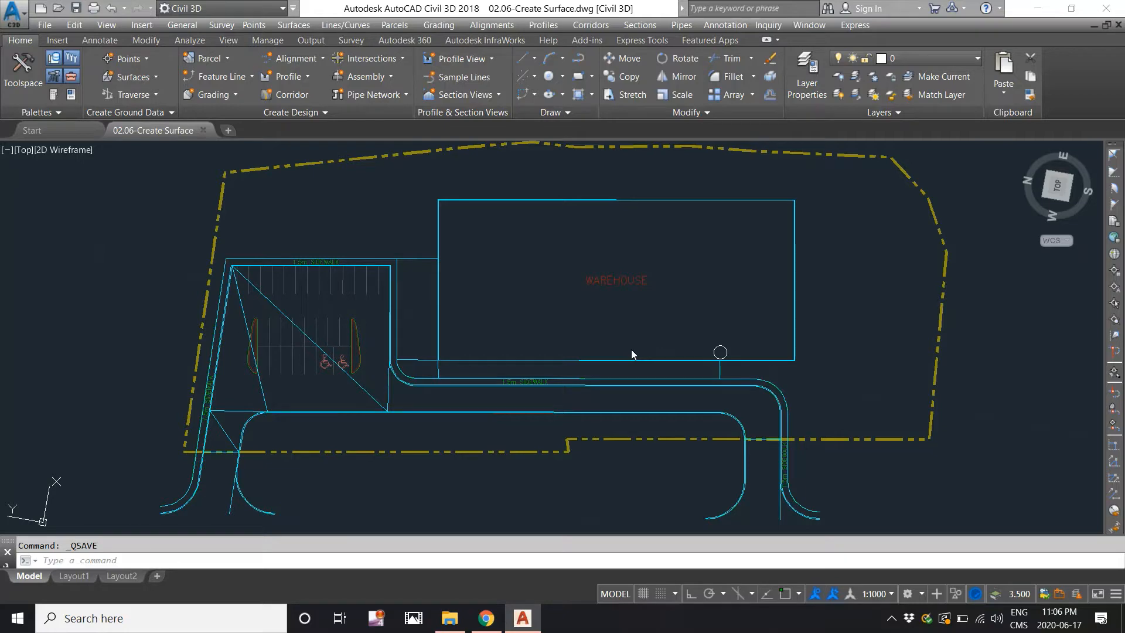
- Create a new TIN surface named FG in the drawing, with the default contour style
click(24, 73)
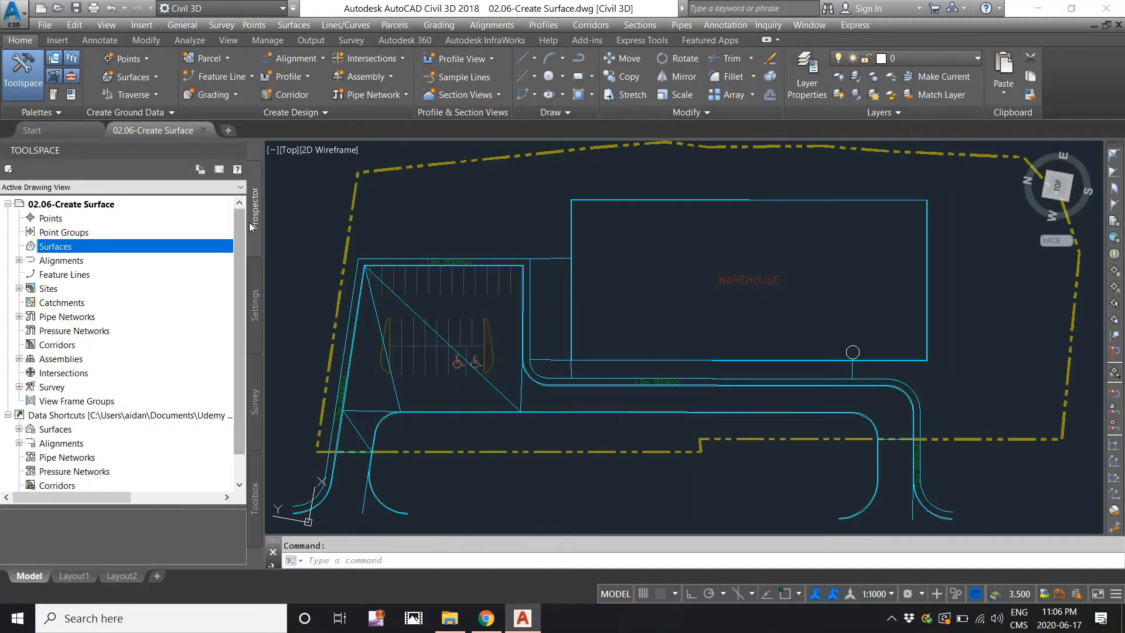
right_click(79, 252)
click(103, 257)
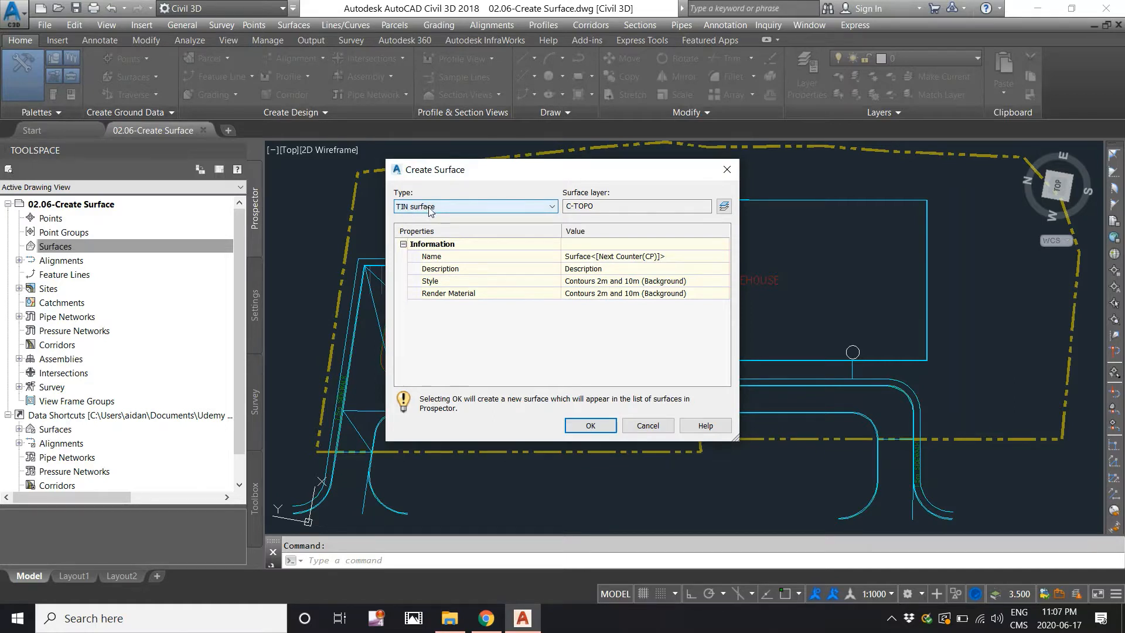
click(607, 258)
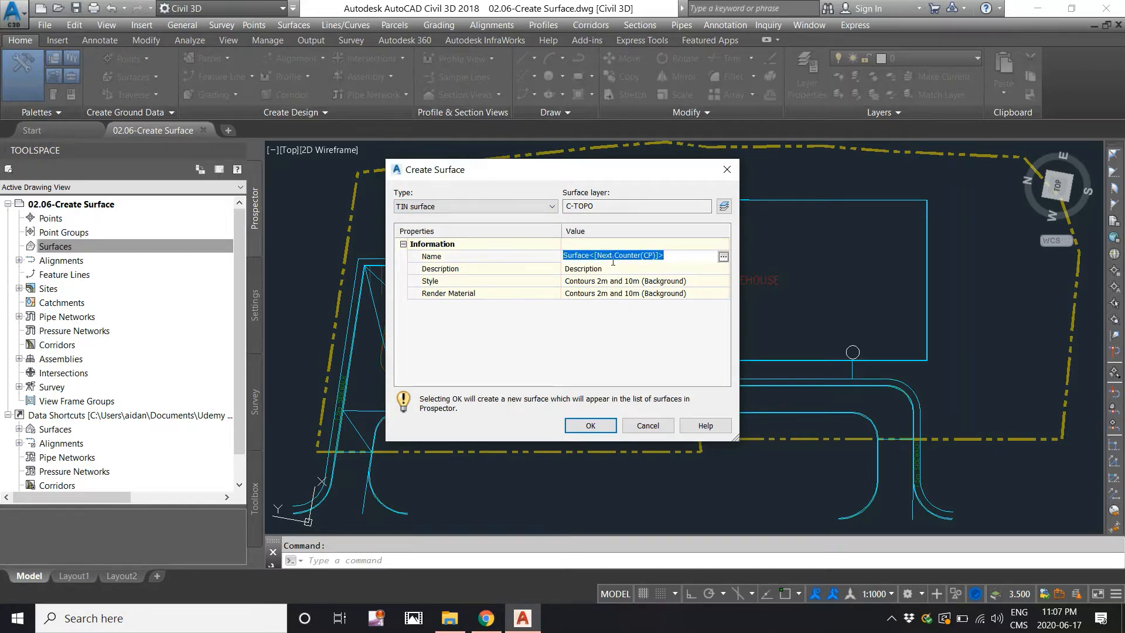
text(FG)
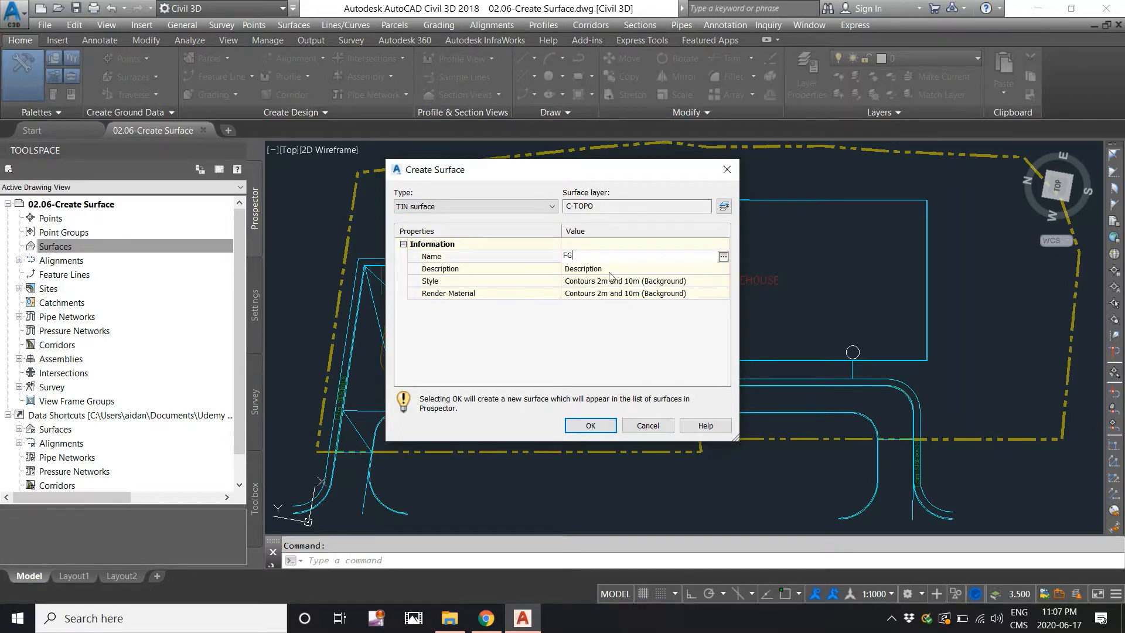
click(591, 426)
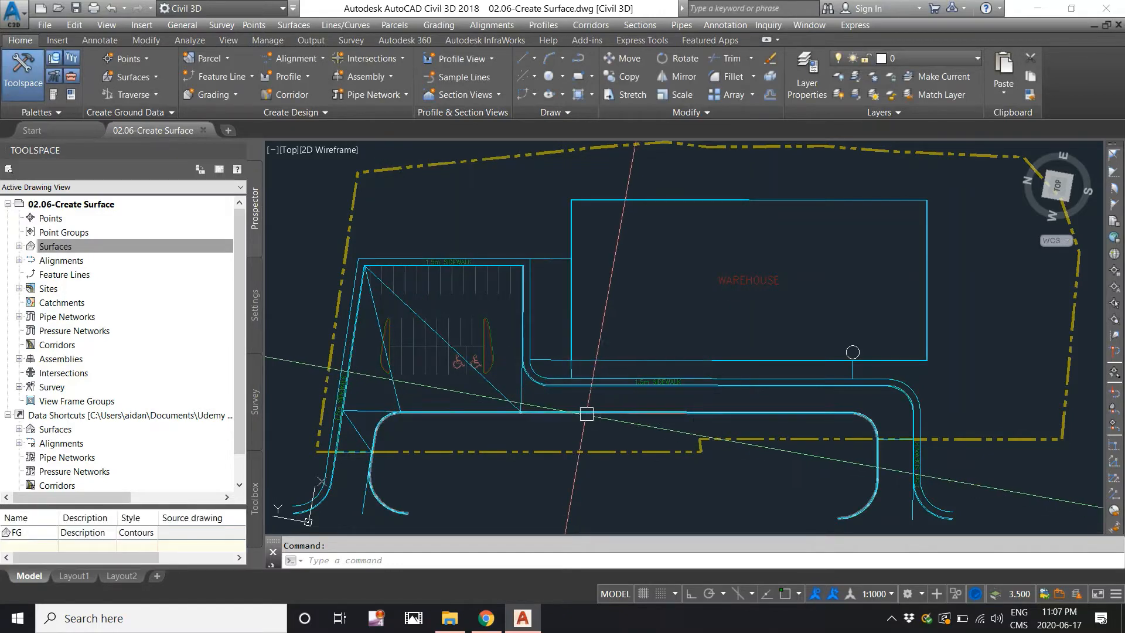
- Expand the drawing's Surfaces collection and select the FG surface
click(103, 247)
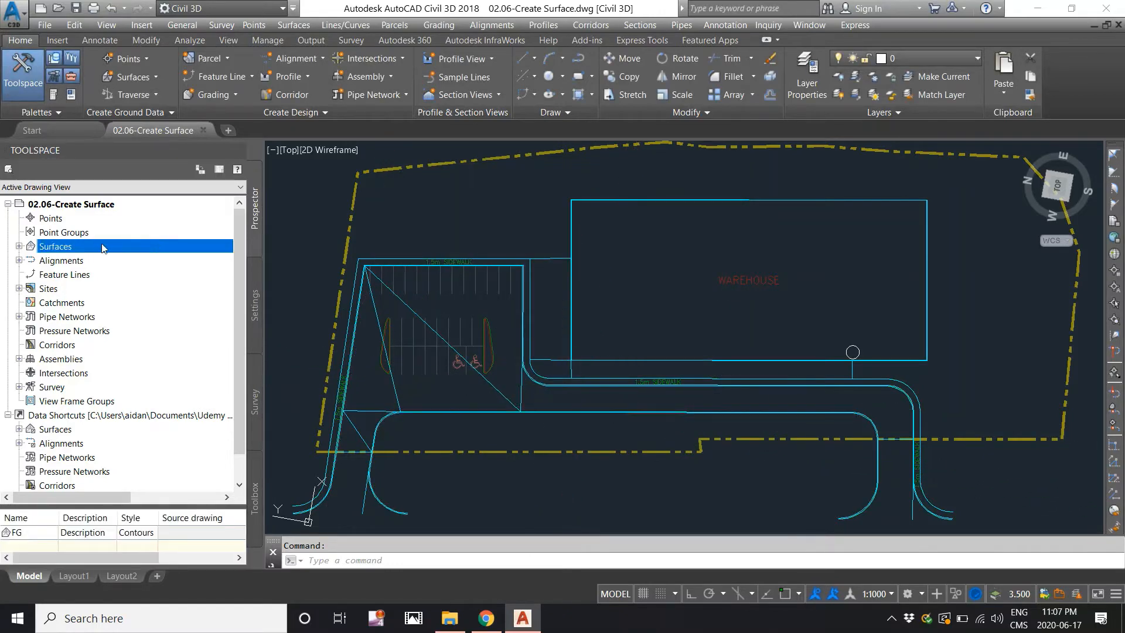
click(19, 247)
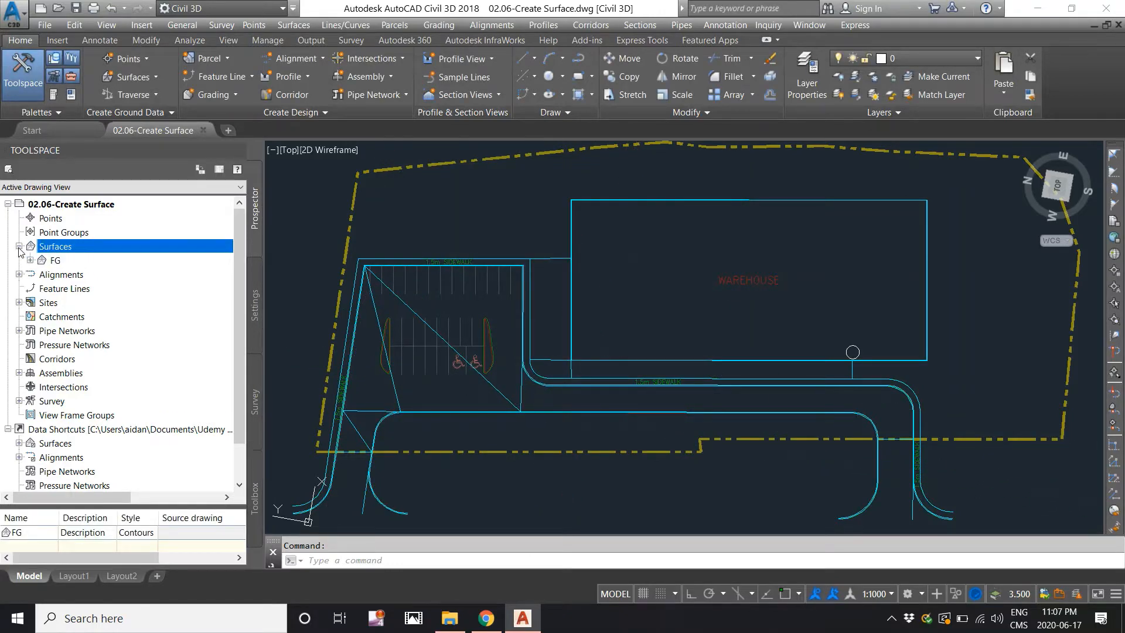
click(56, 260)
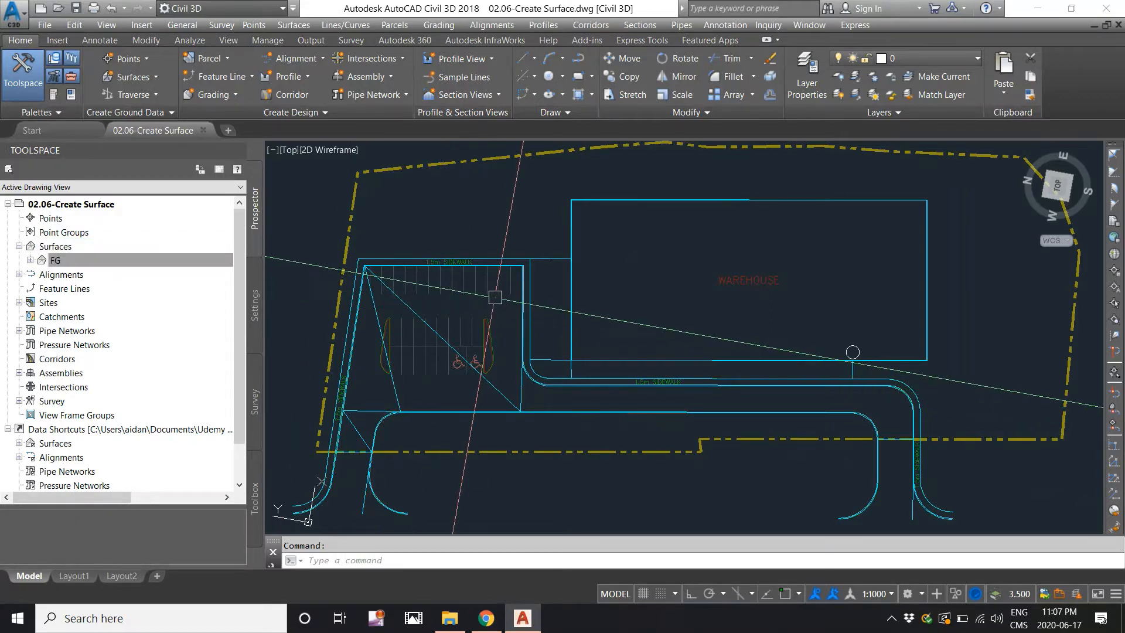
- Select all the site's feature lines with Select Similar, starting from the line joining the sidewalk to the warehouse and including the driveway entrance lines
click(551, 256)
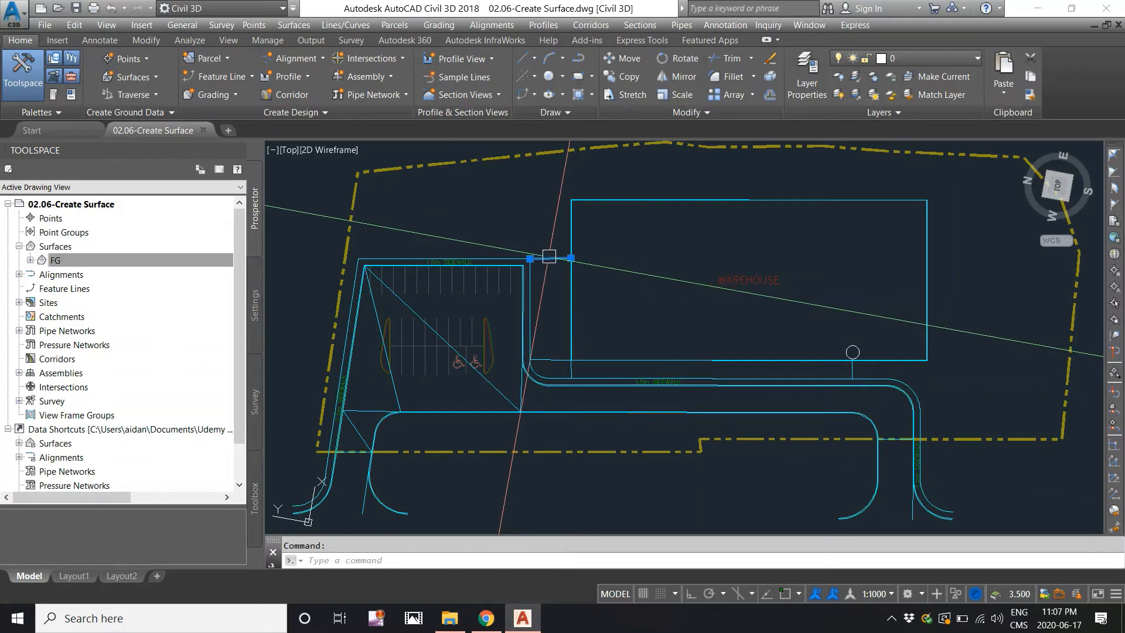
right_click(544, 294)
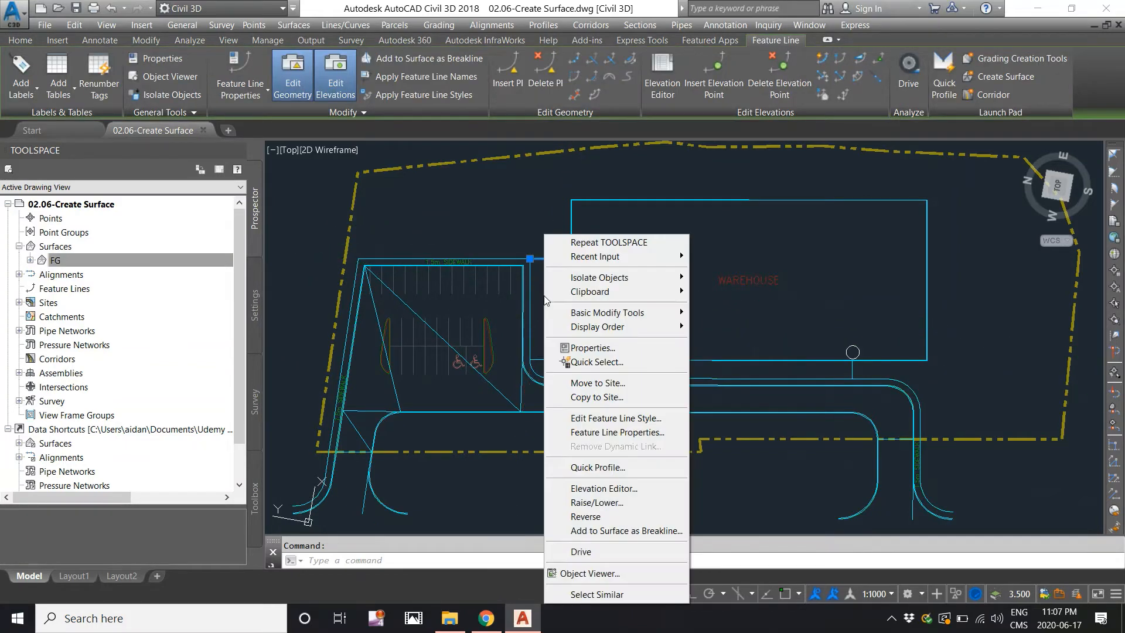
click(624, 595)
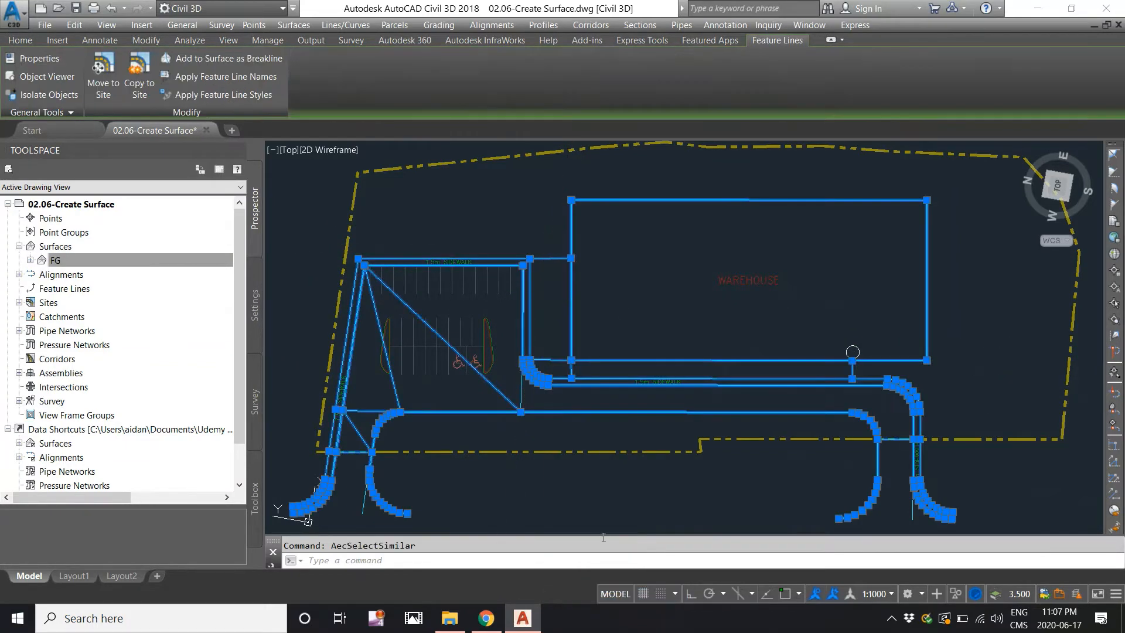
middle_drag(596, 498, 633, 410)
scroll(363, 381, up, 5)
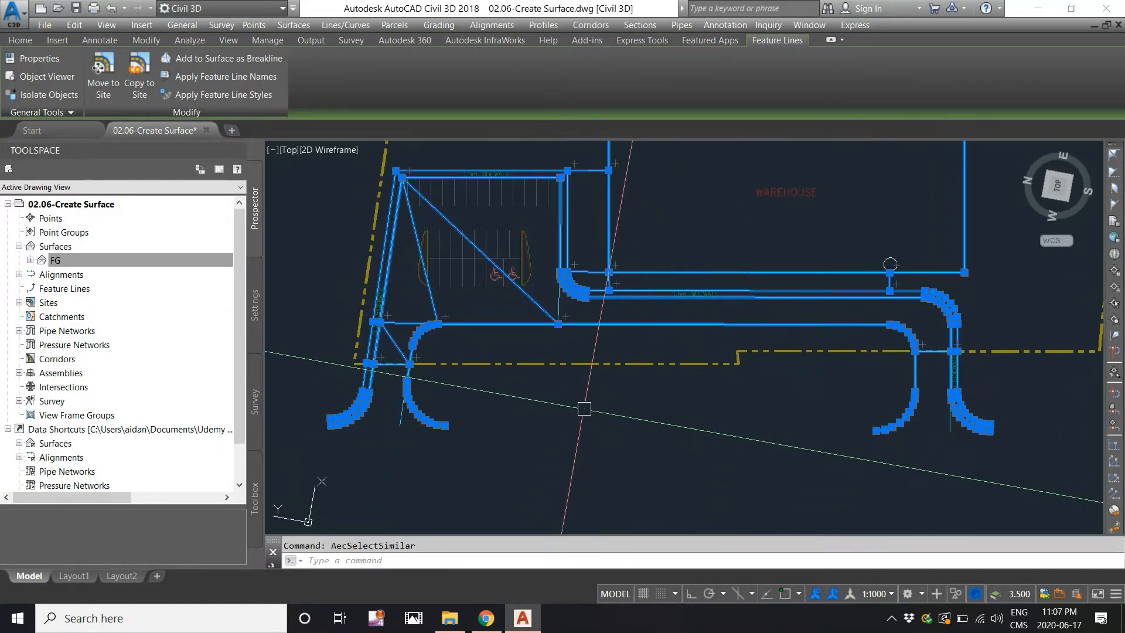
middle_drag(365, 479, 378, 443)
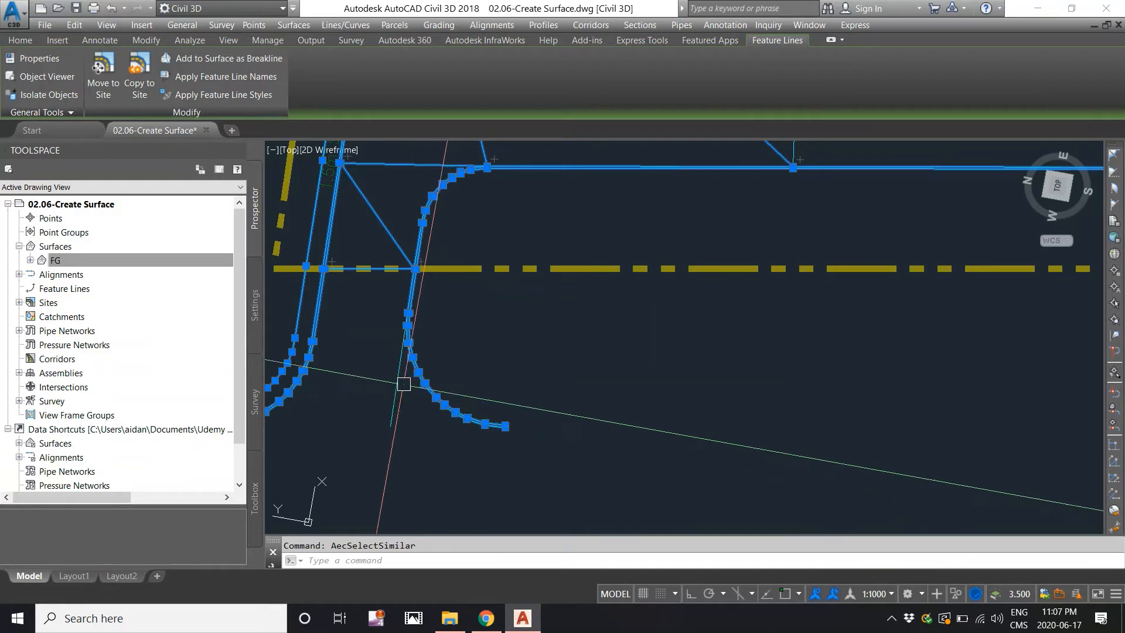
scroll(389, 389, down, 2)
scroll(312, 471, down, 2)
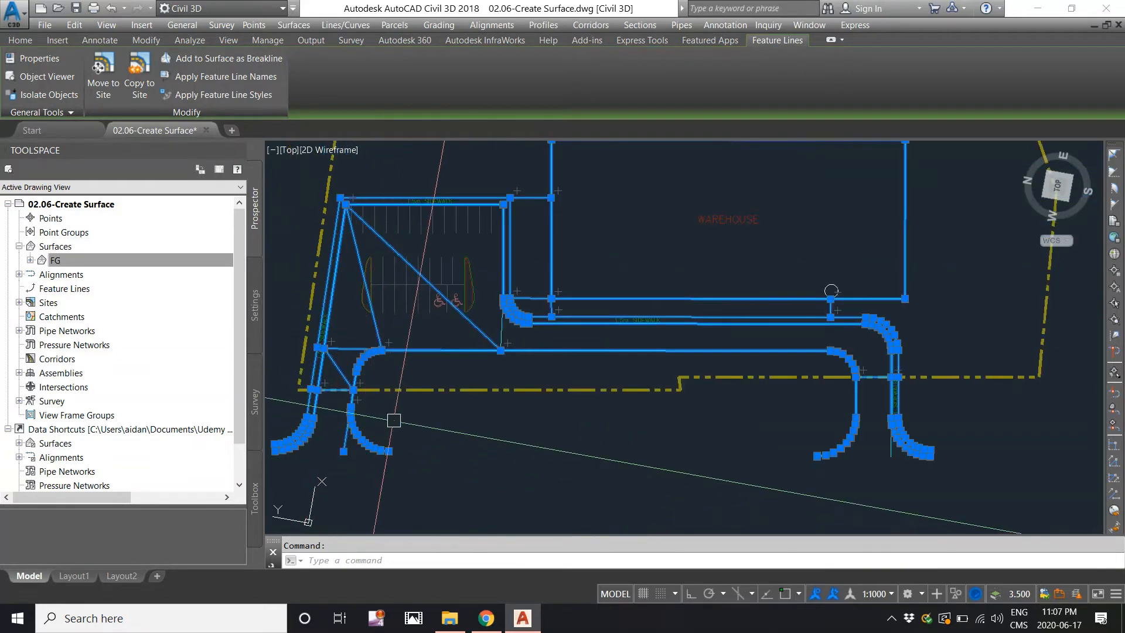
right_click(396, 412)
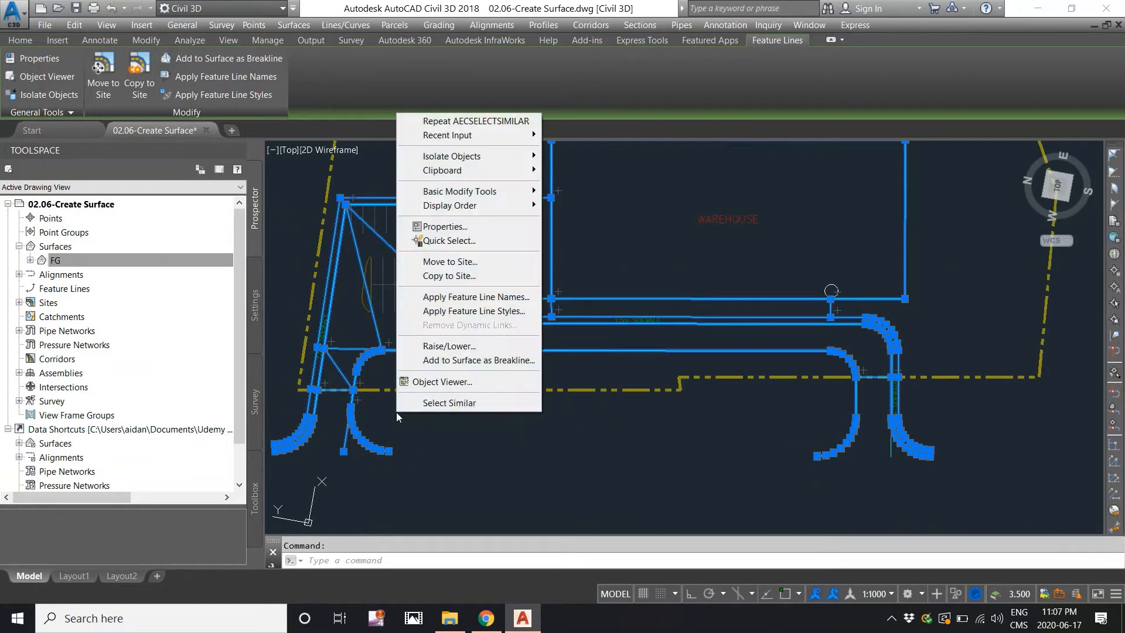
click(457, 401)
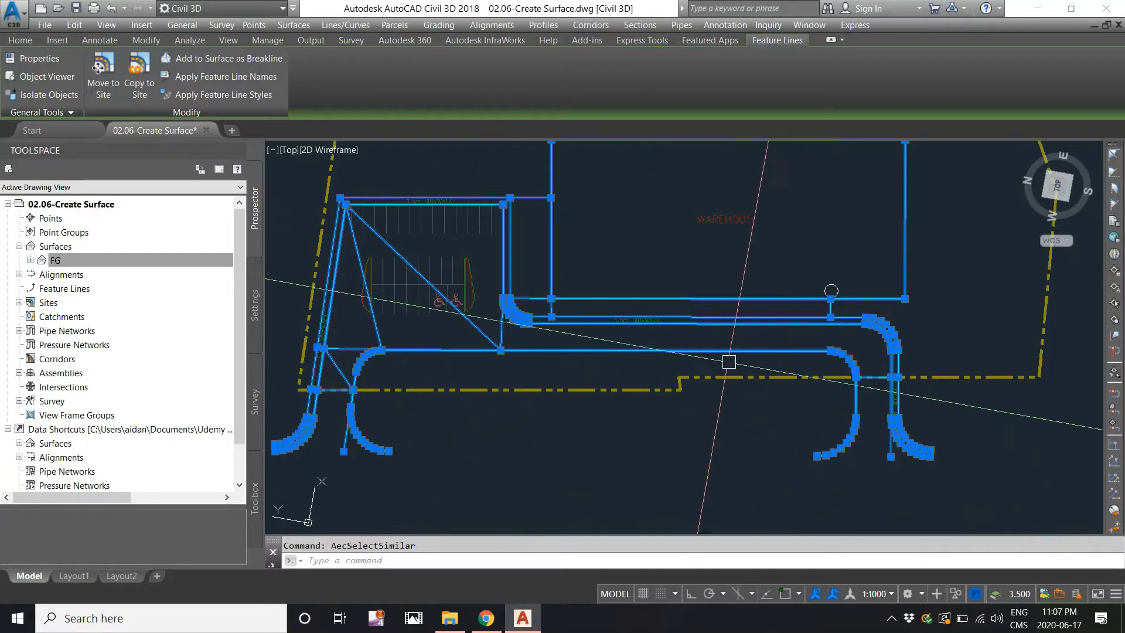
scroll(665, 371, down, 2)
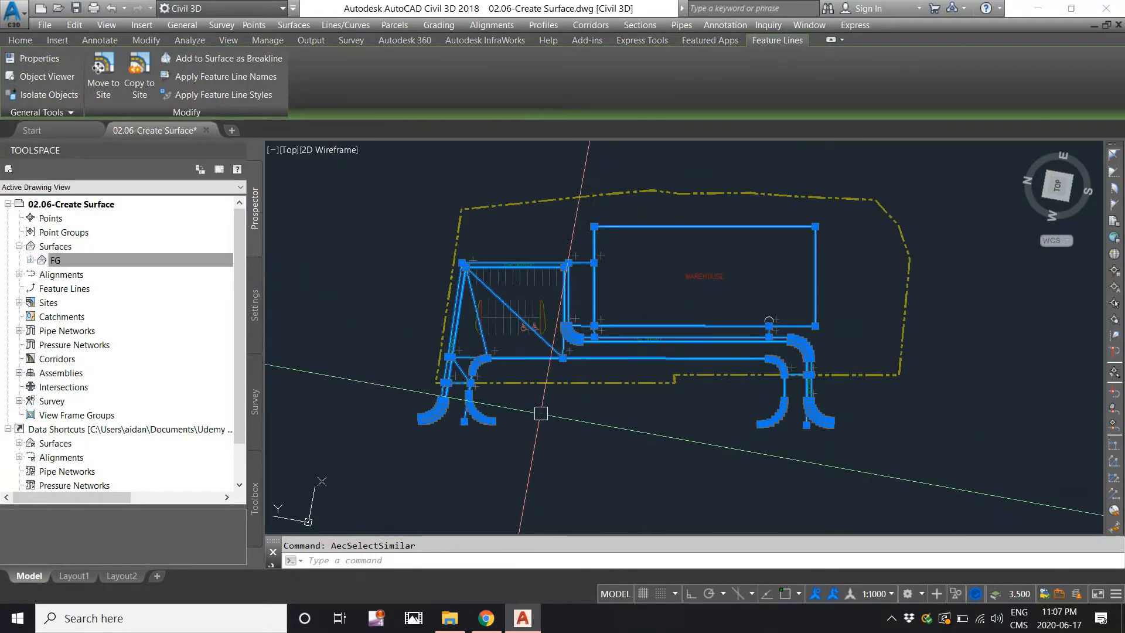
- Add the selected feature lines to the FG surface as Standard breaklines with a 1.000m mid-ordinate distance
right_click(540, 414)
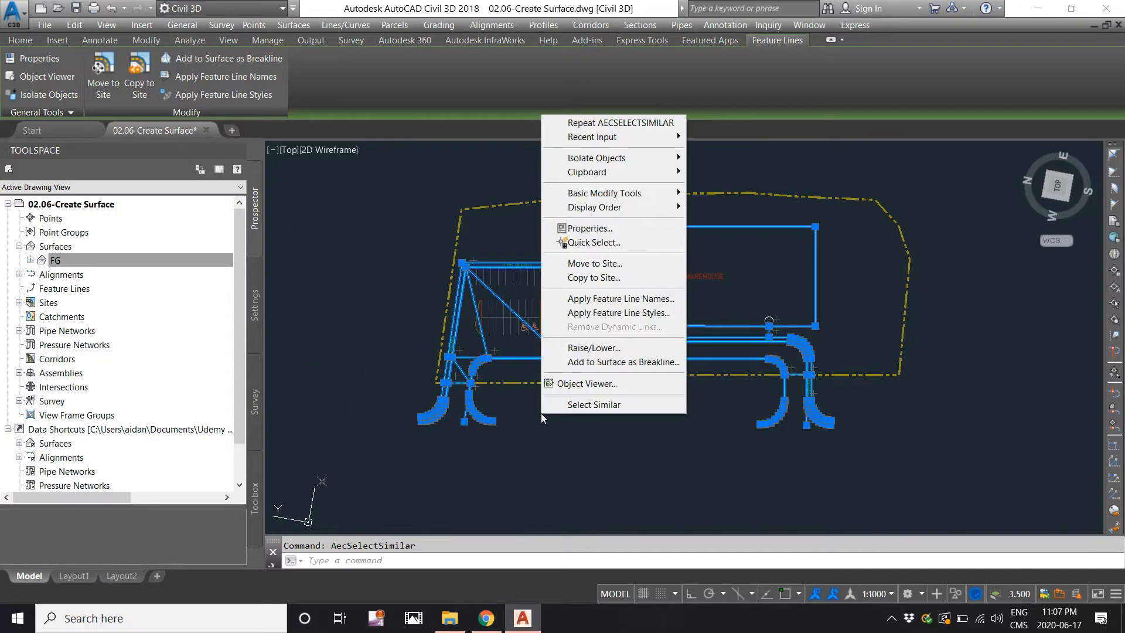
click(585, 362)
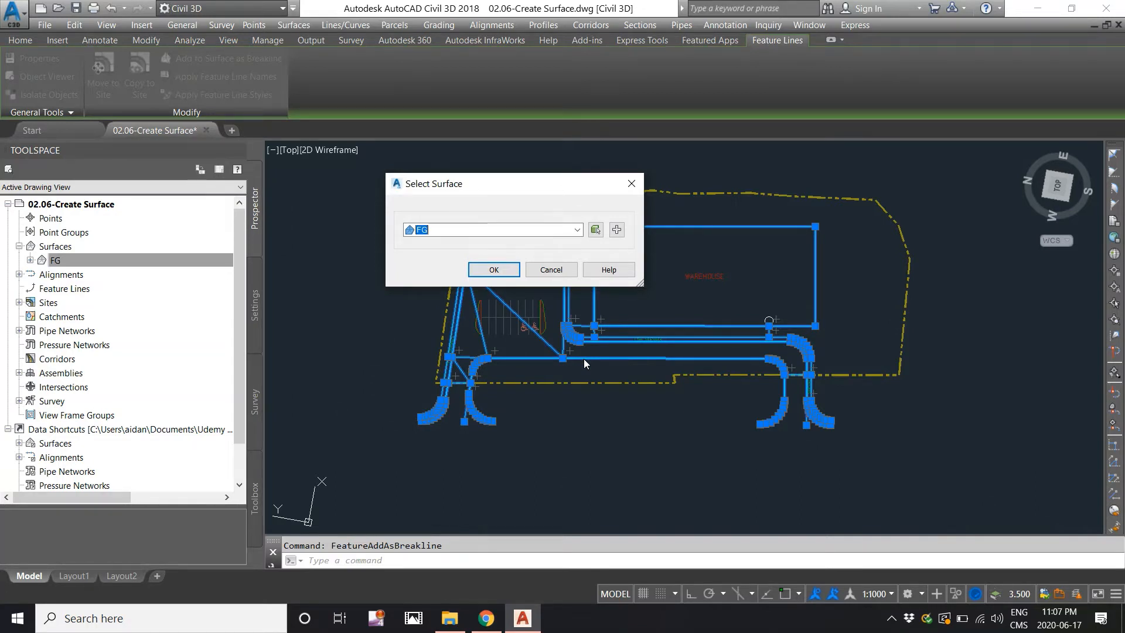
click(490, 273)
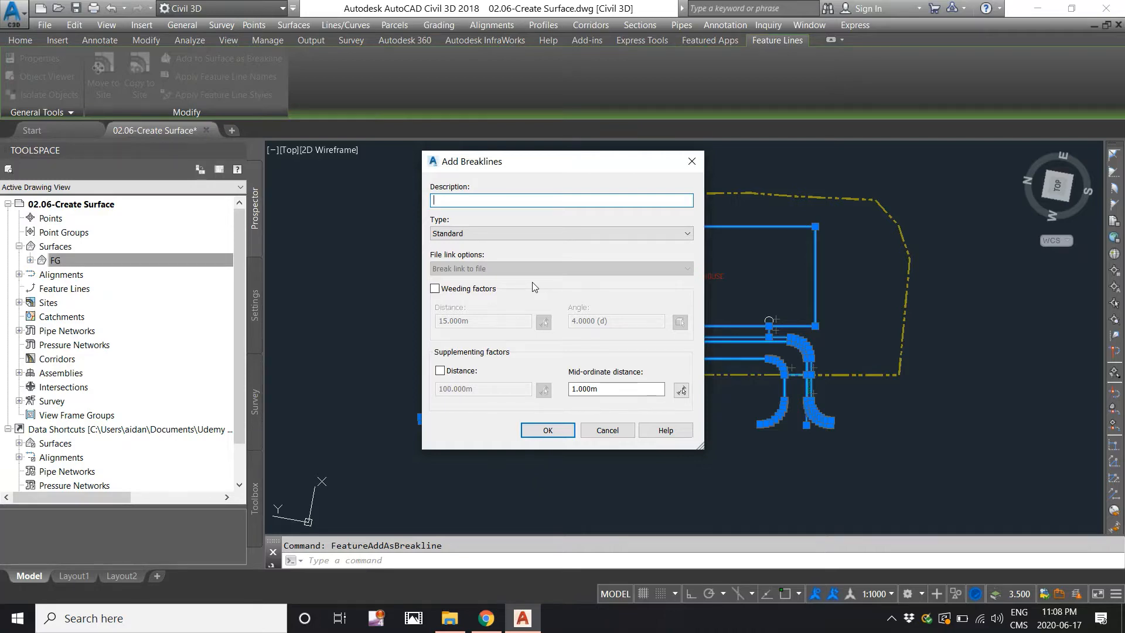
click(547, 431)
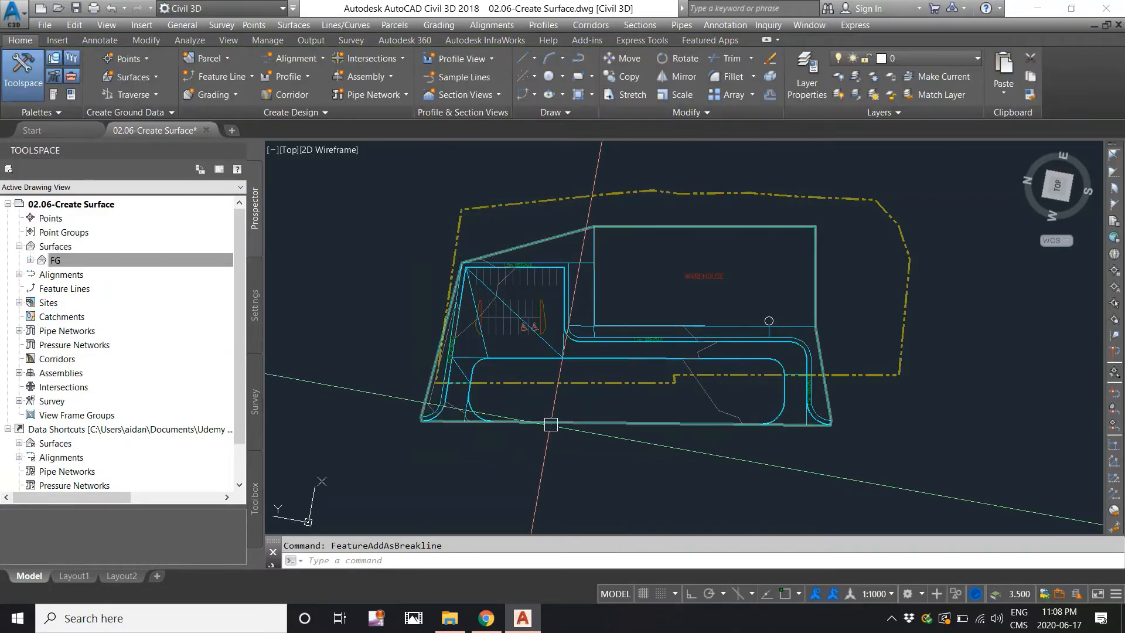
- Edit the FG surface's style to turn off the Border component in the plan view display
scroll(540, 292, up, 2)
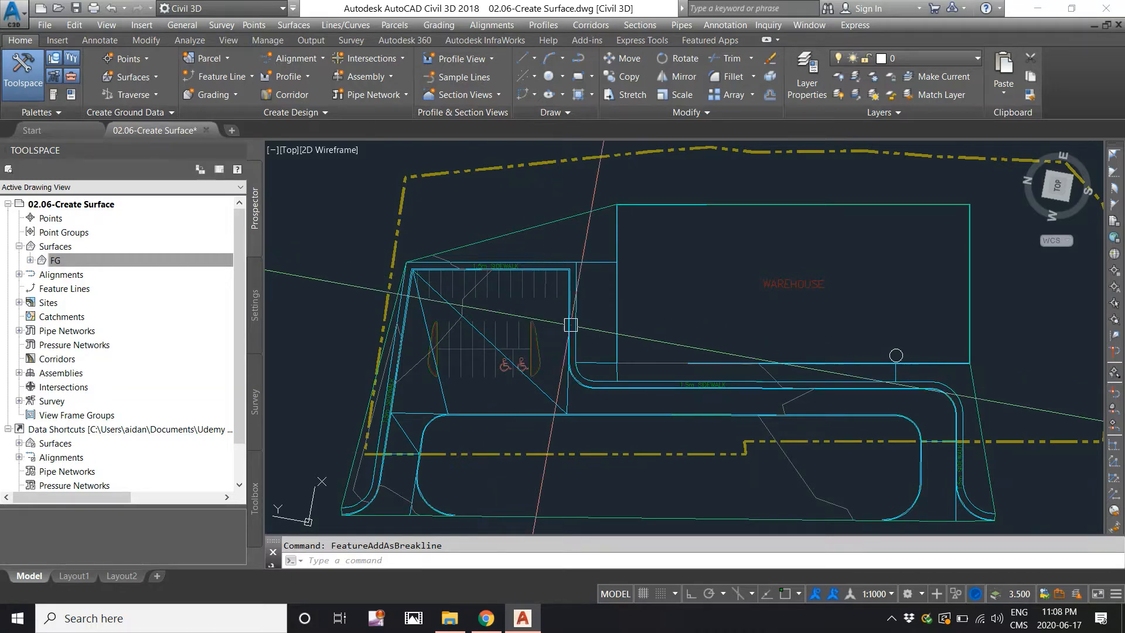
click(786, 458)
click(511, 230)
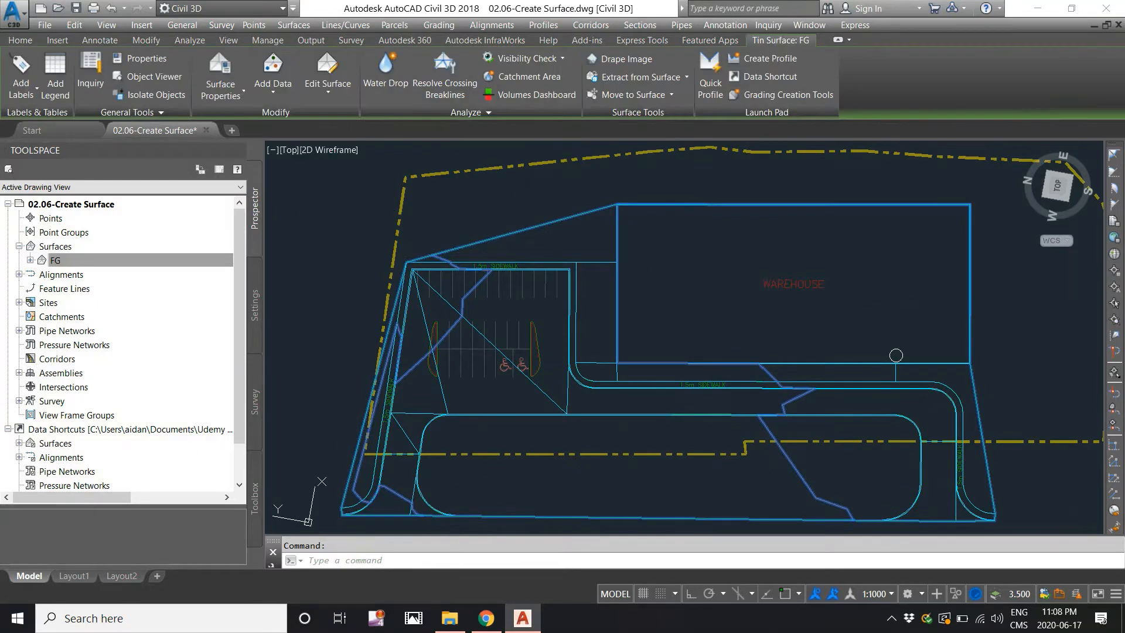
right_click(515, 255)
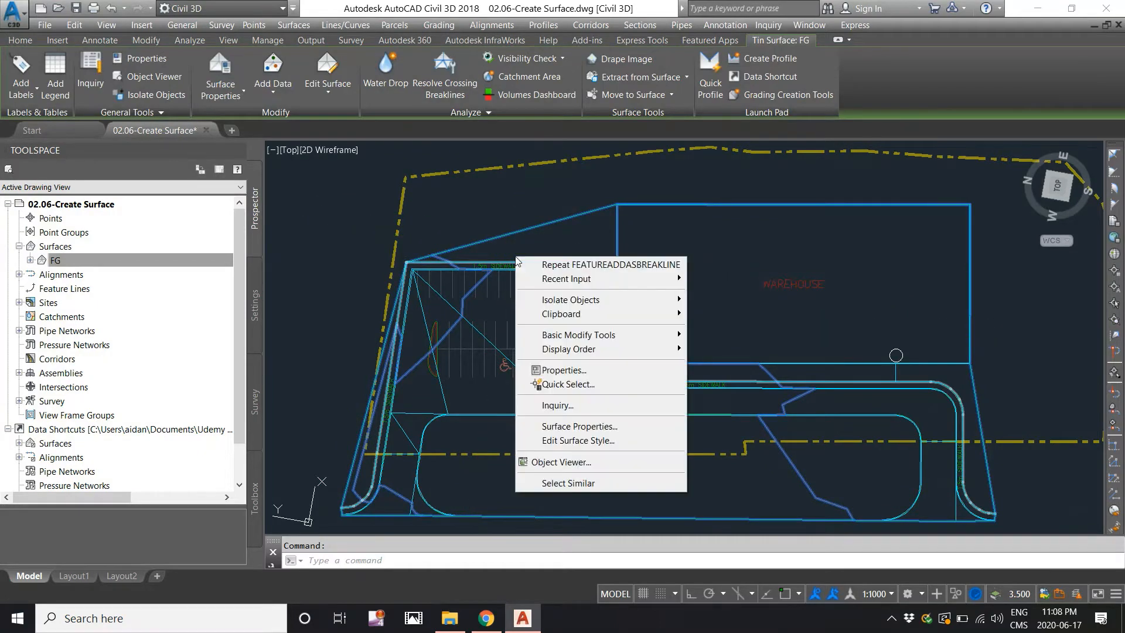
click(579, 441)
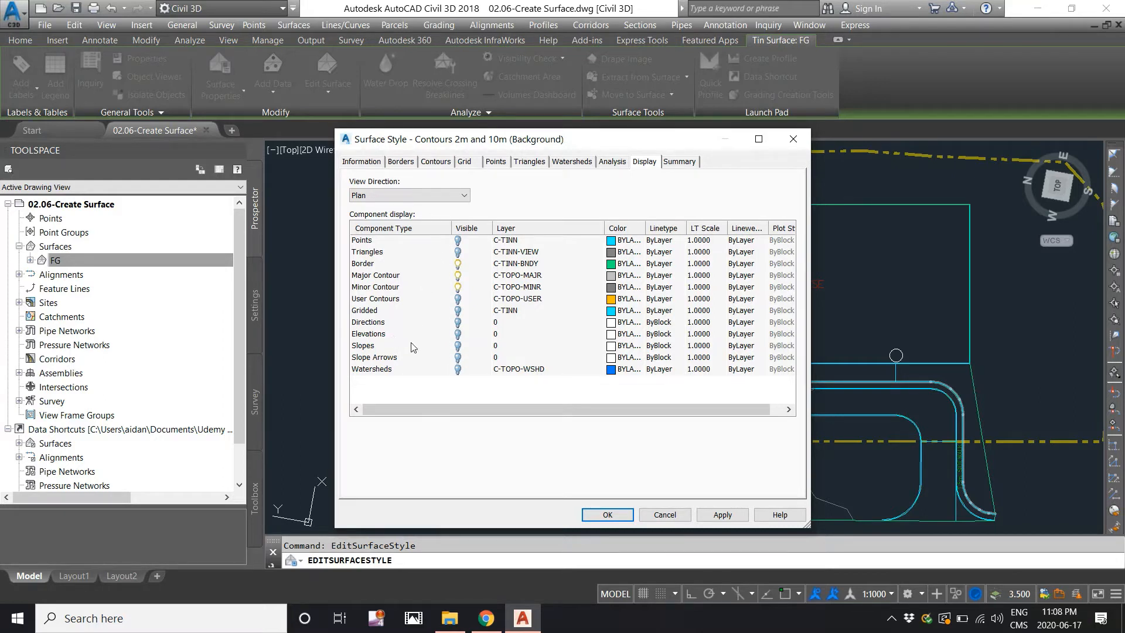
click(395, 277)
click(396, 288)
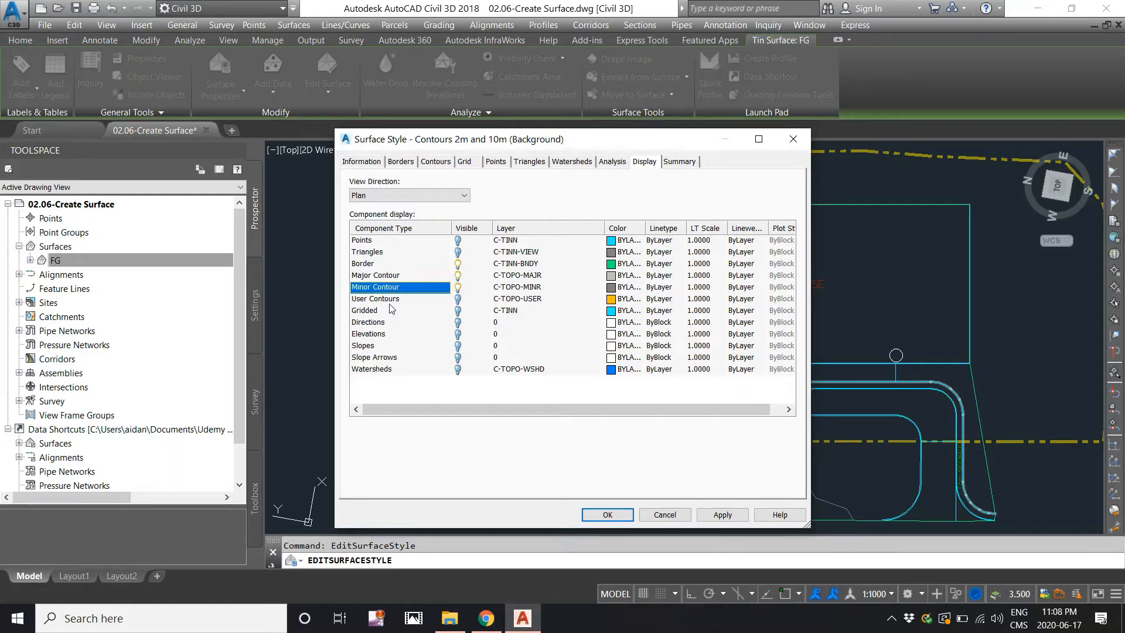
click(374, 264)
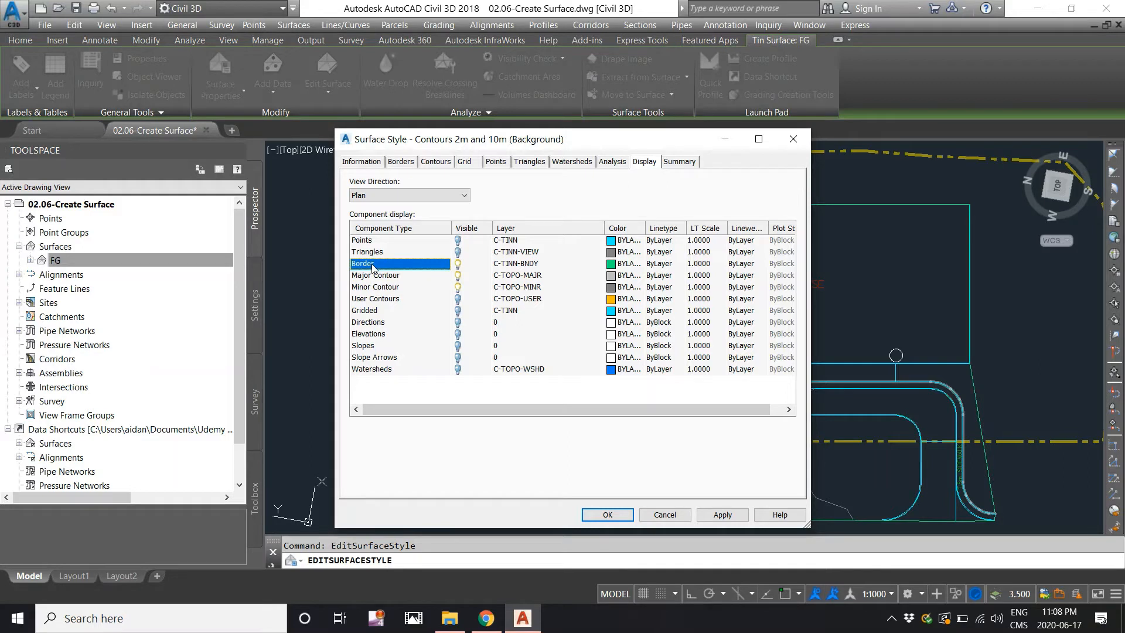
click(458, 264)
click(614, 514)
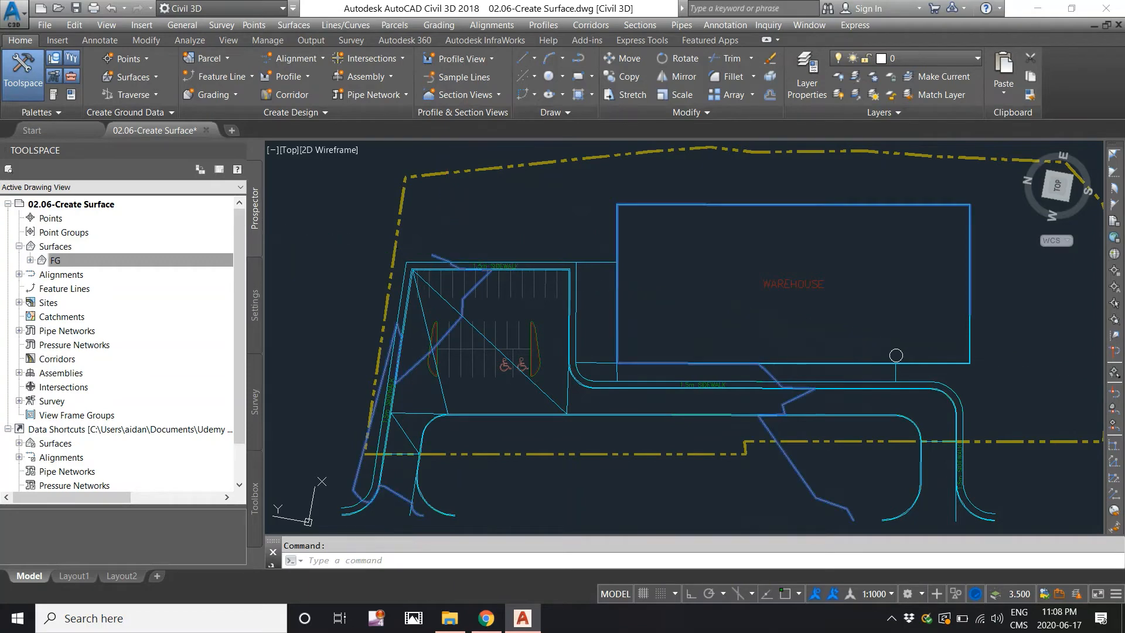
- Create a copy of the FG surface's current style from its surface properties
click(429, 277)
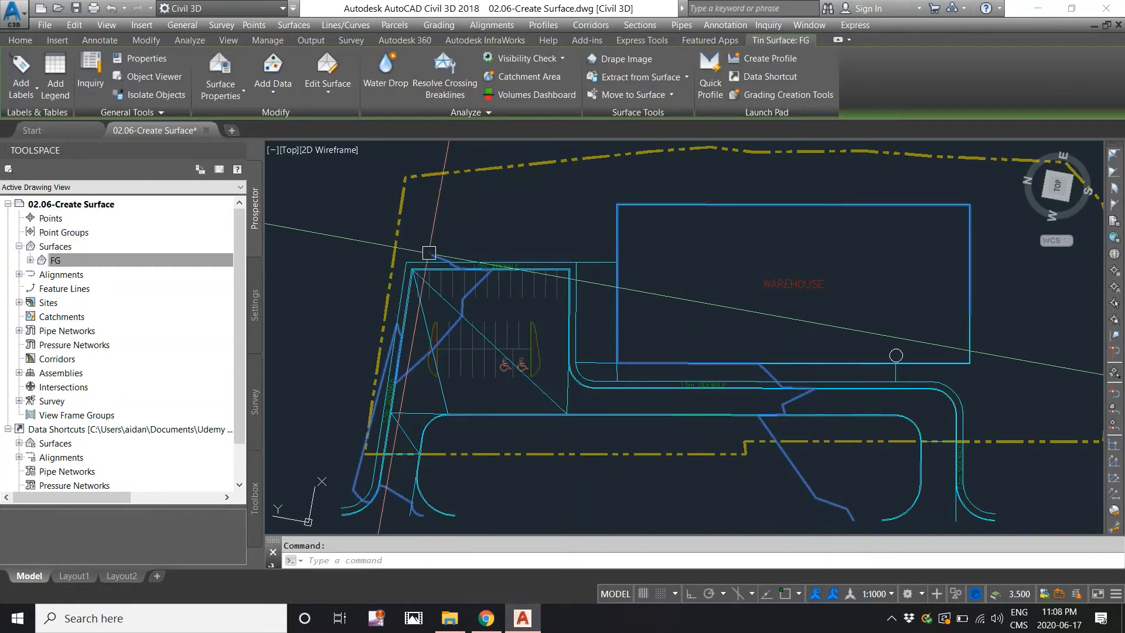
right_click(460, 332)
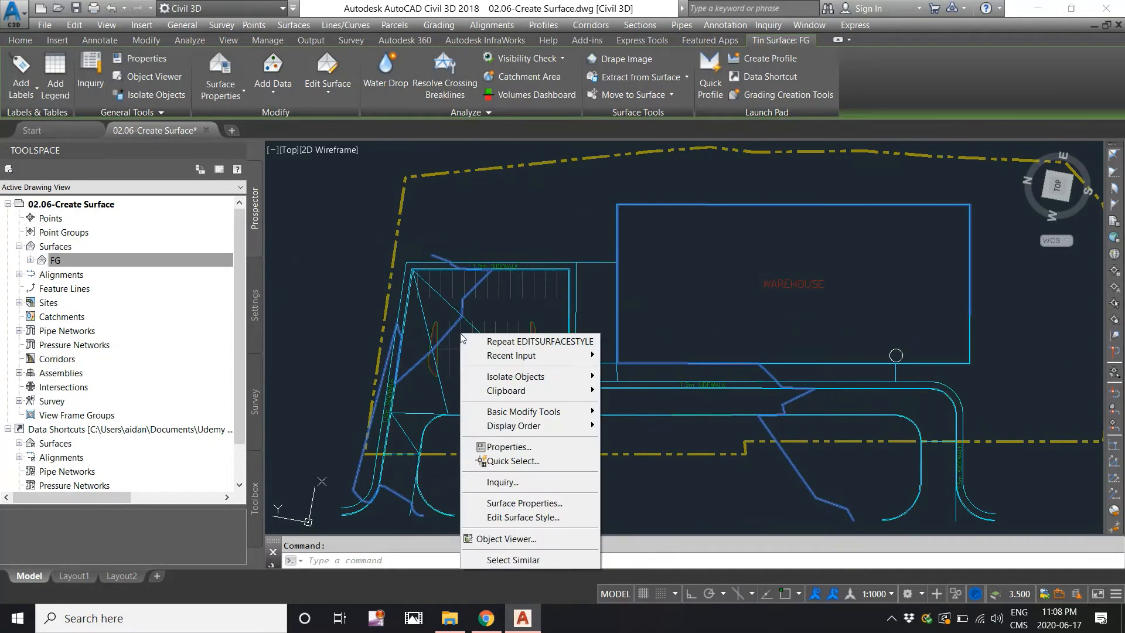
click(532, 503)
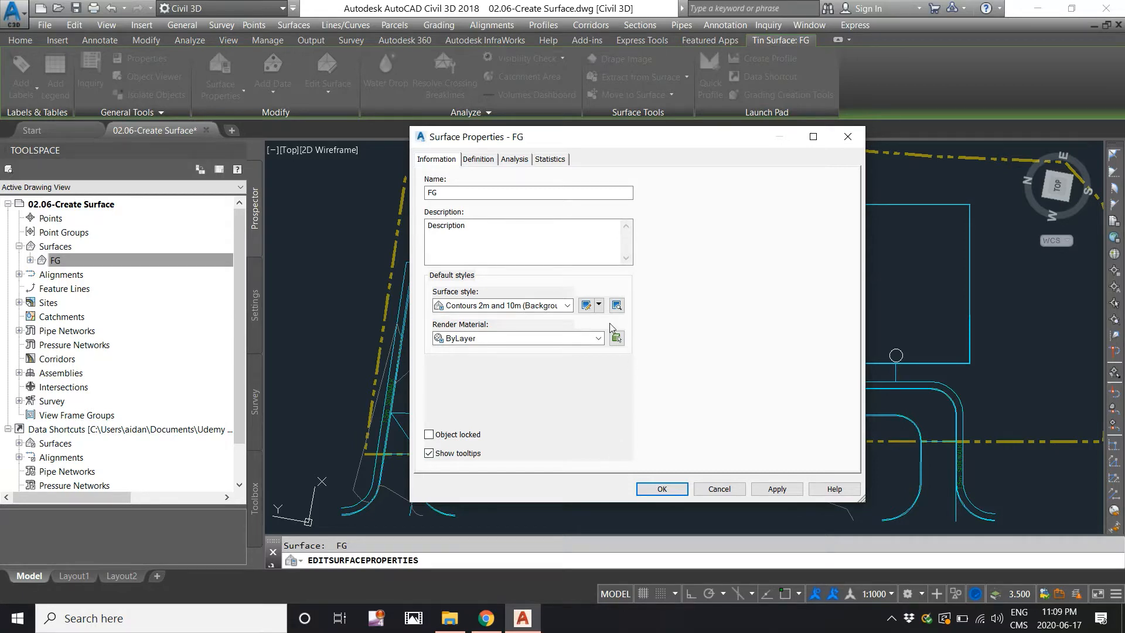
click(600, 305)
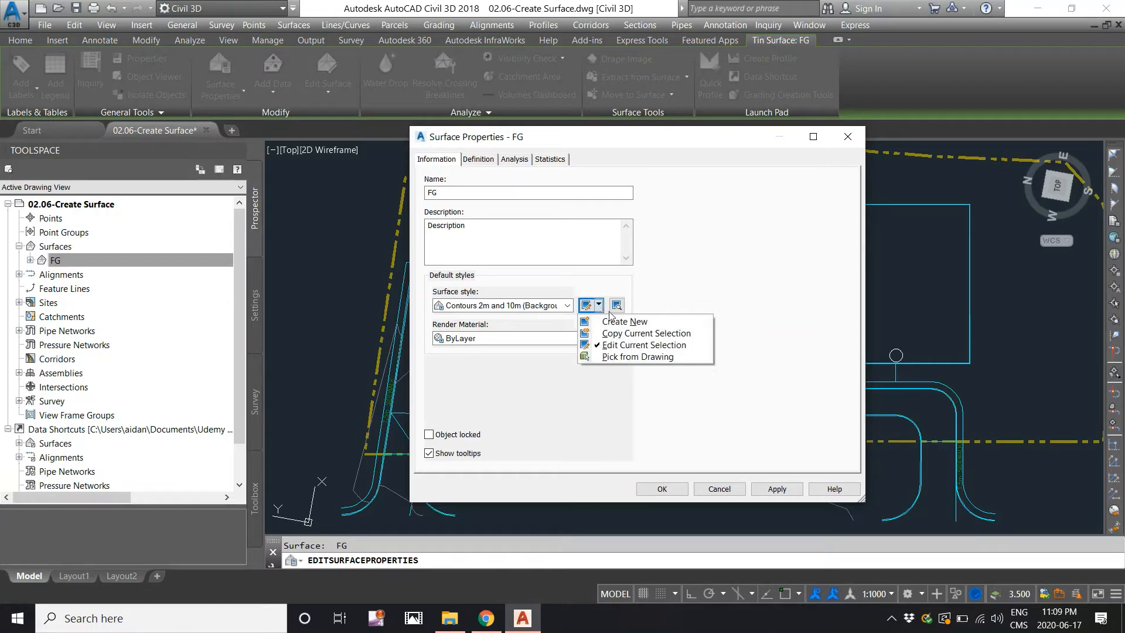
click(624, 333)
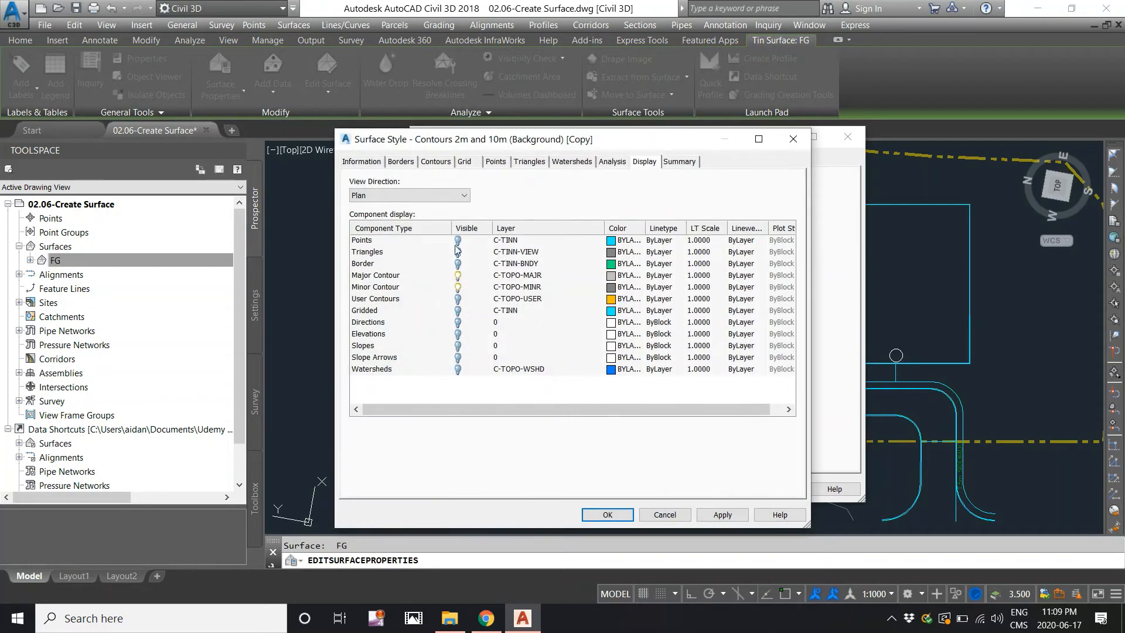
- Rename the copied surface style as "Contours 0.1m and 0.2m", removing the Background and Copy wording
click(363, 166)
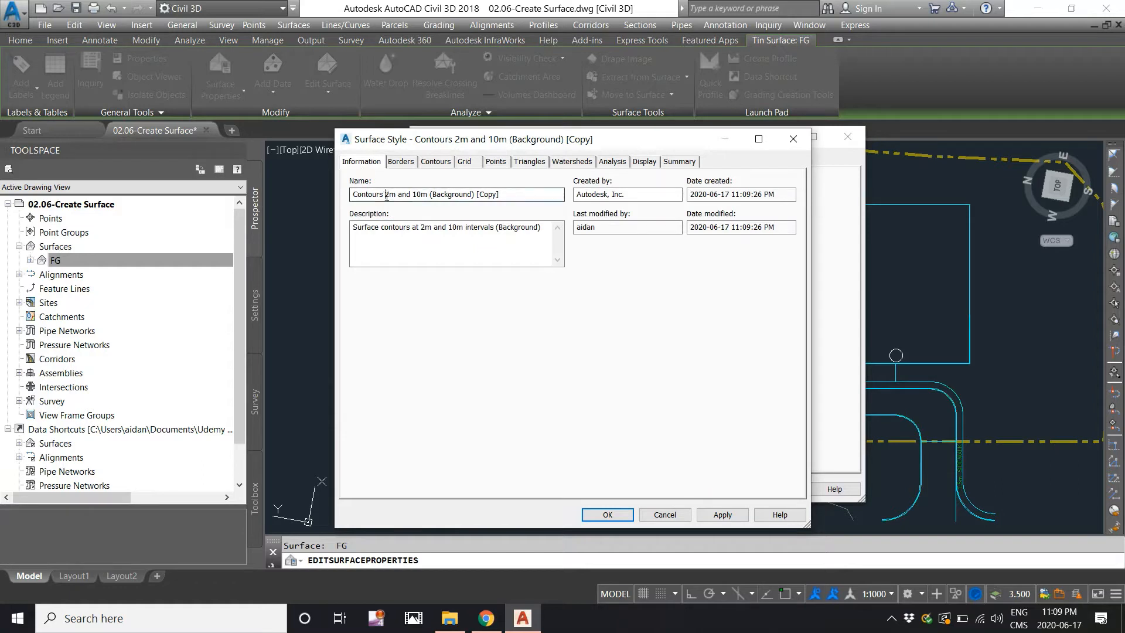
drag(386, 197, 390, 197)
text(0.1)
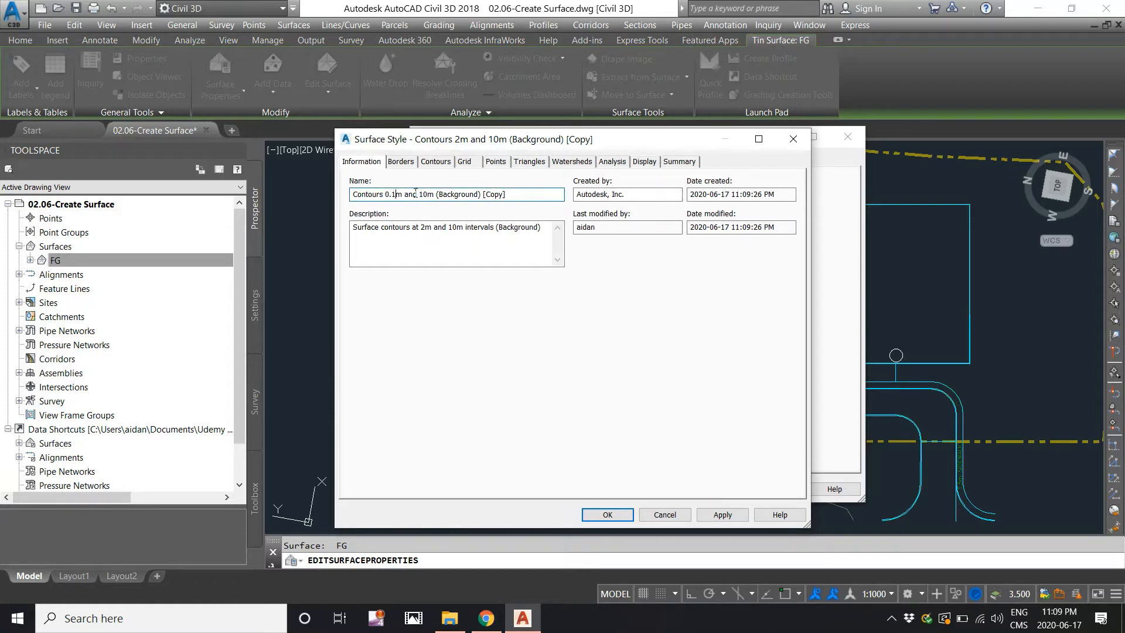
drag(420, 196, 426, 197)
text(0.2)
drag(439, 195, 535, 192)
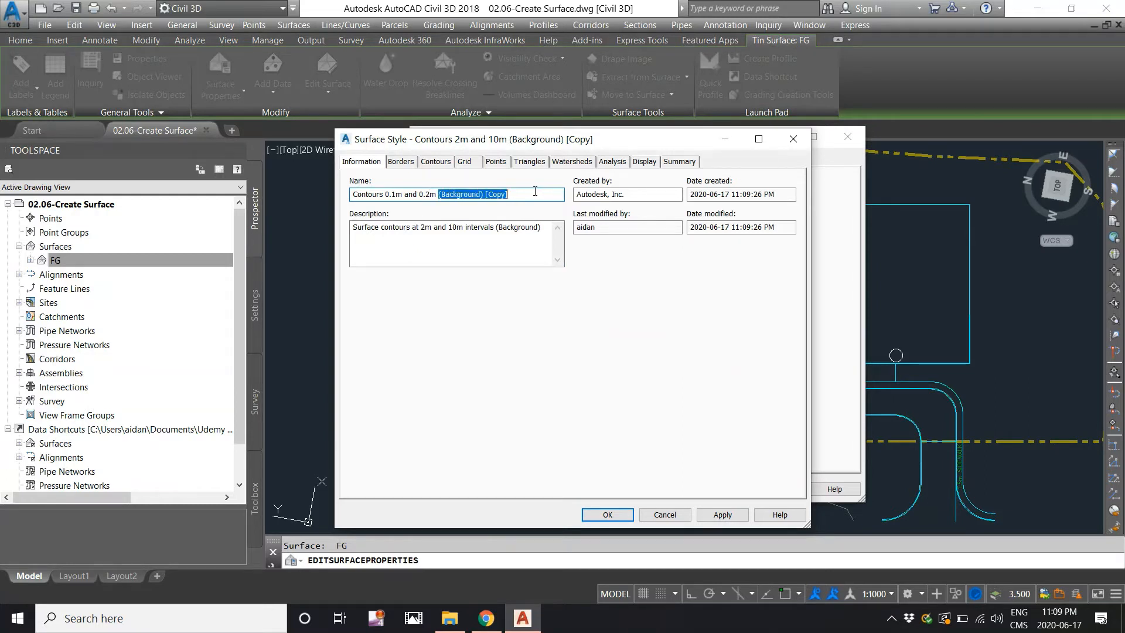
key(BackSpace)
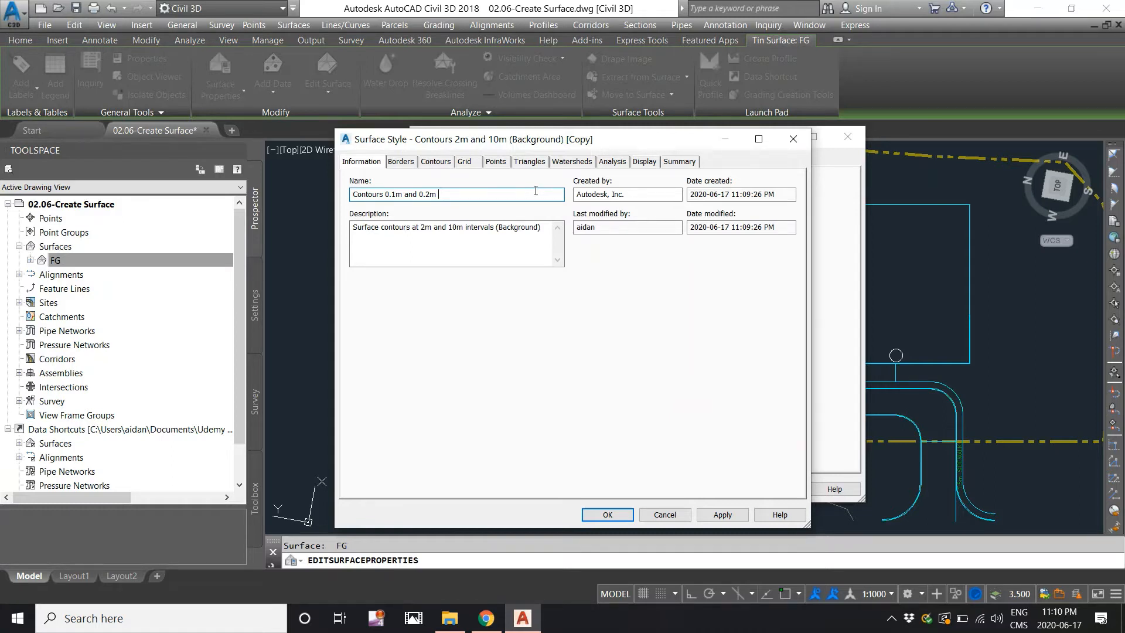
- Check the Major Contour colour in the style's plan view display settings, leaving it at ByLayer
click(647, 162)
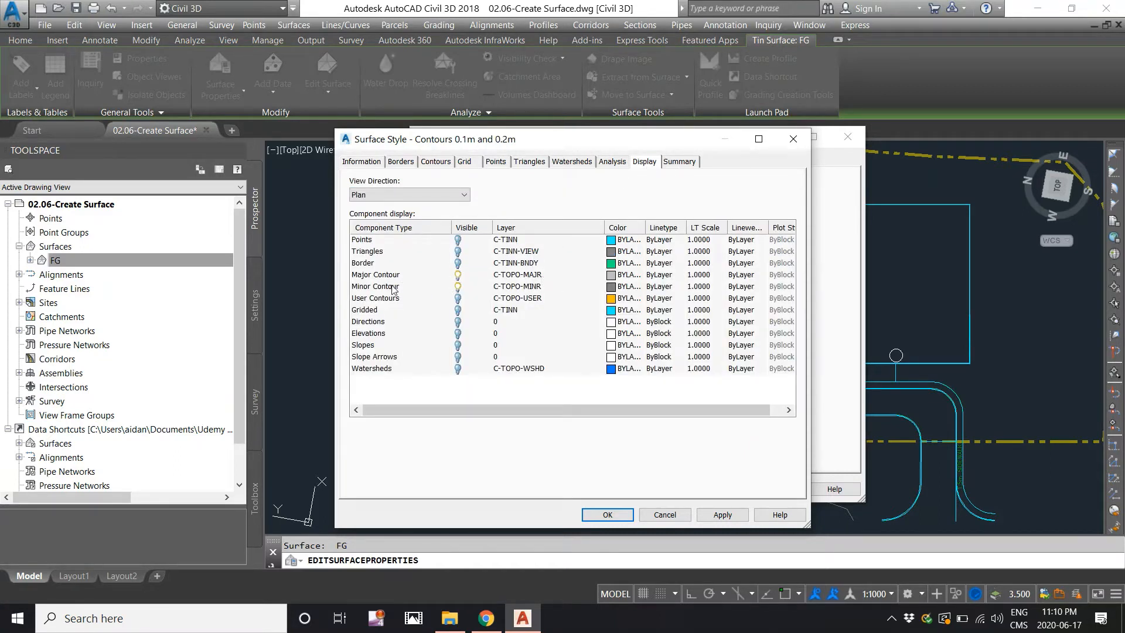
click(613, 279)
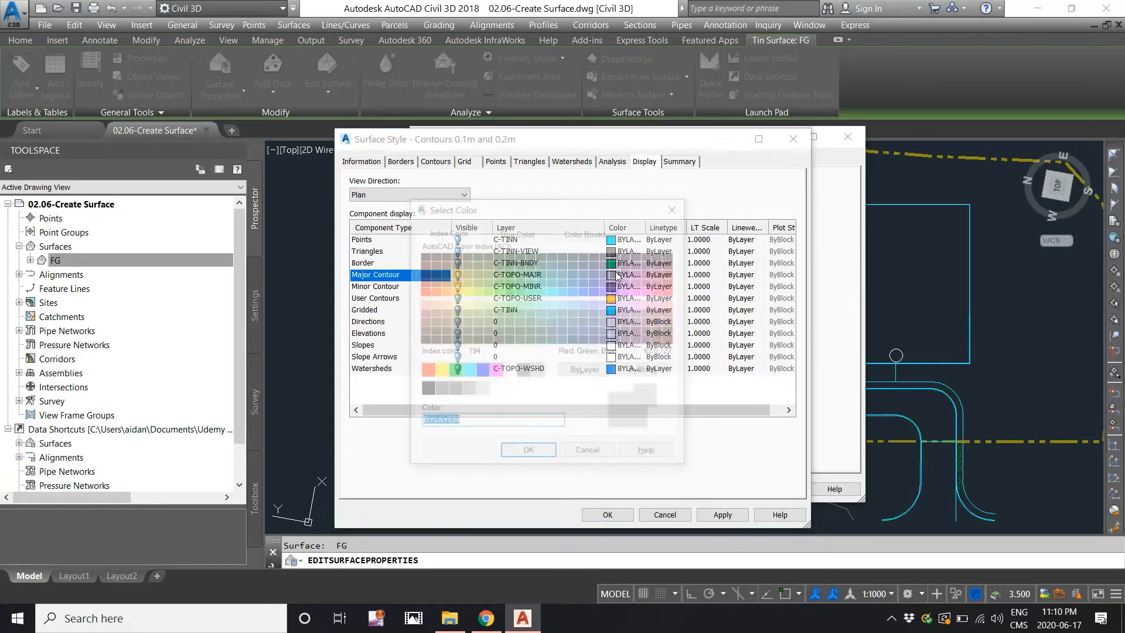
click(530, 457)
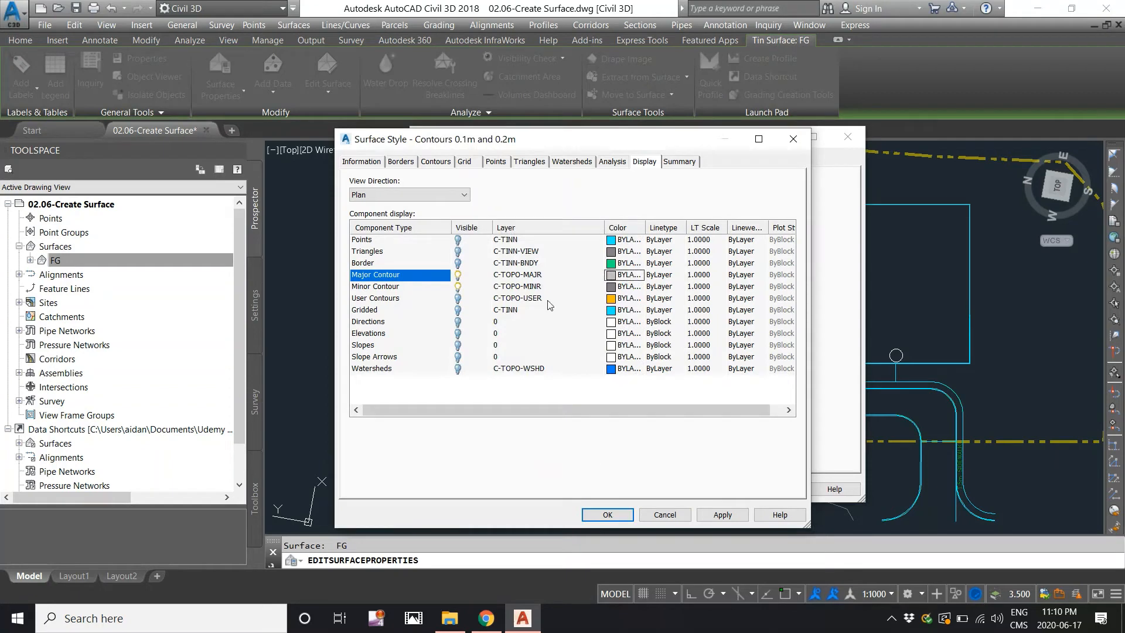
- Save the new style and apply Contours 0.1m and 0.2m as the FG surface's style
click(361, 163)
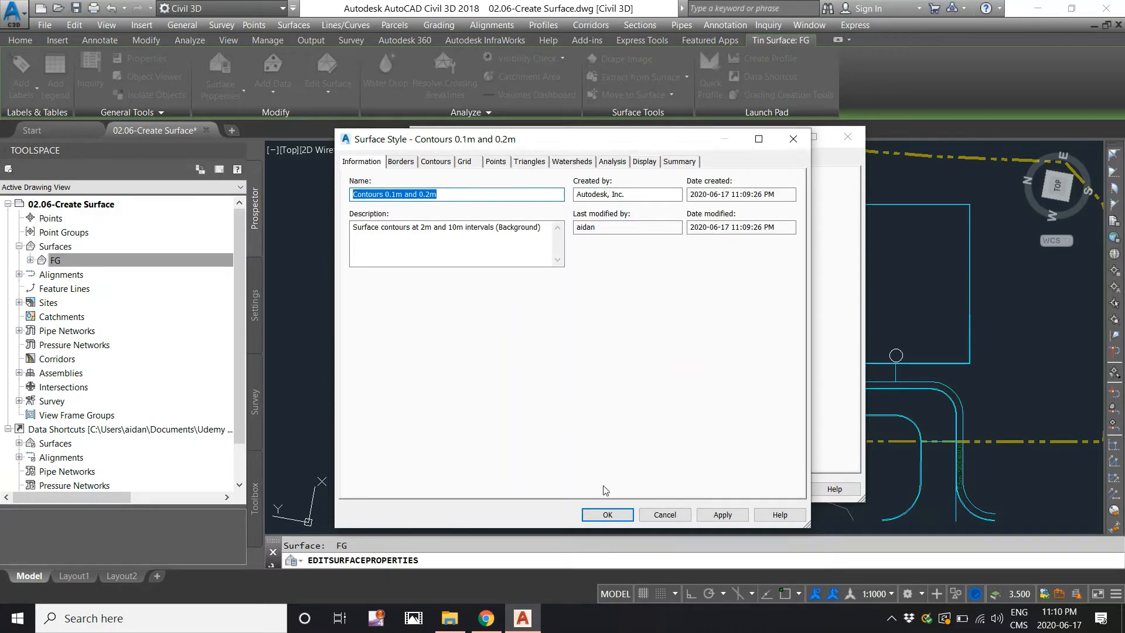
click(607, 514)
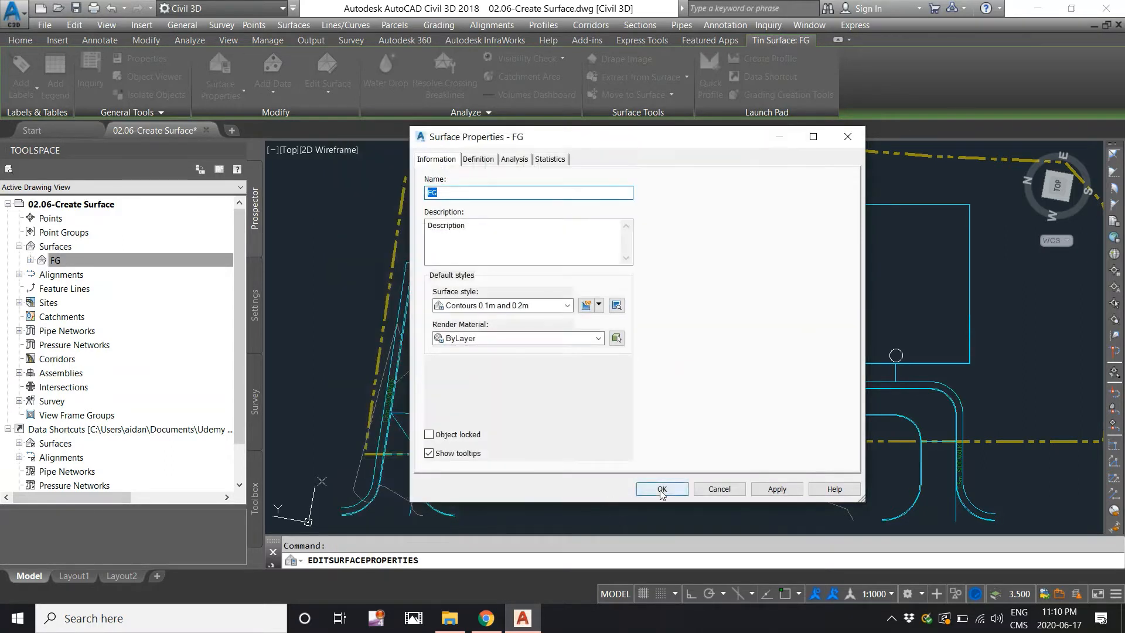
click(481, 305)
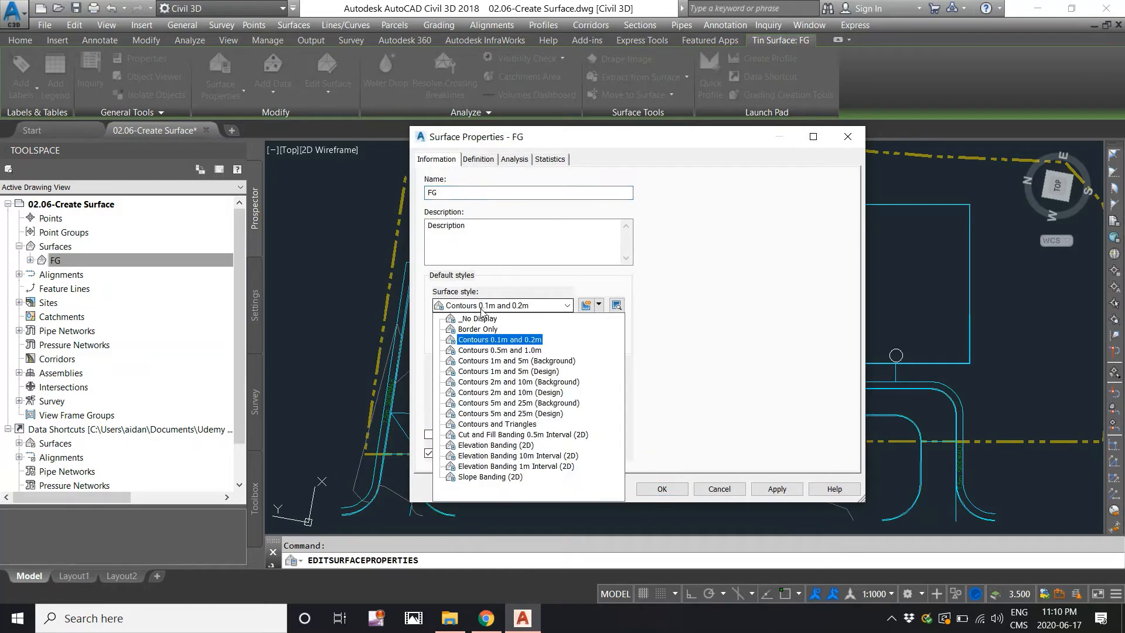
click(481, 305)
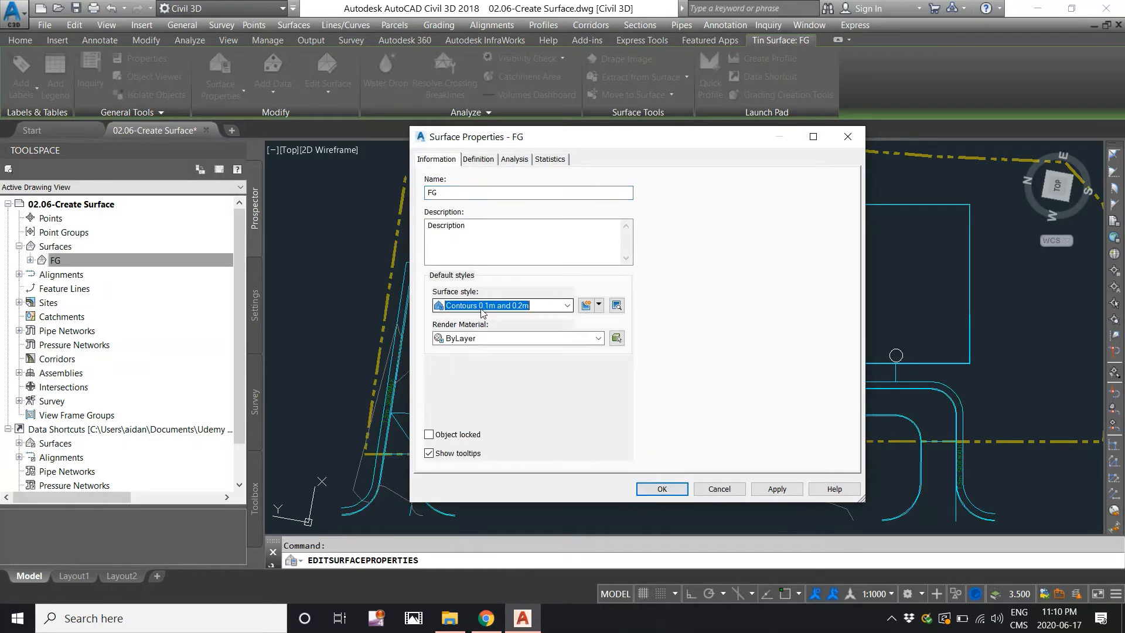
click(662, 489)
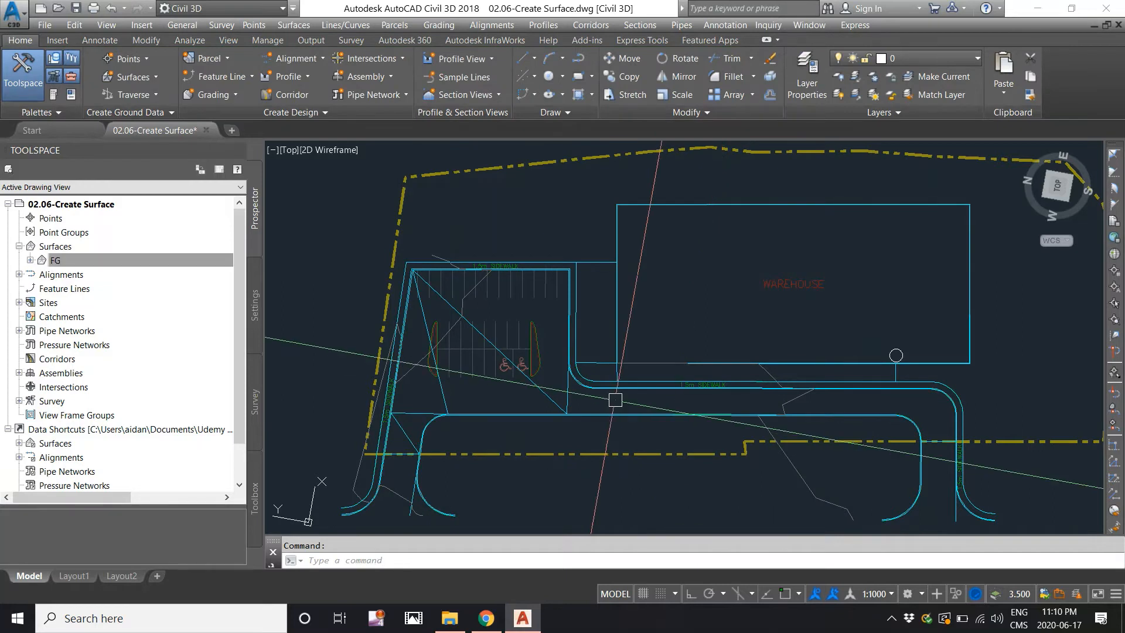
click(798, 475)
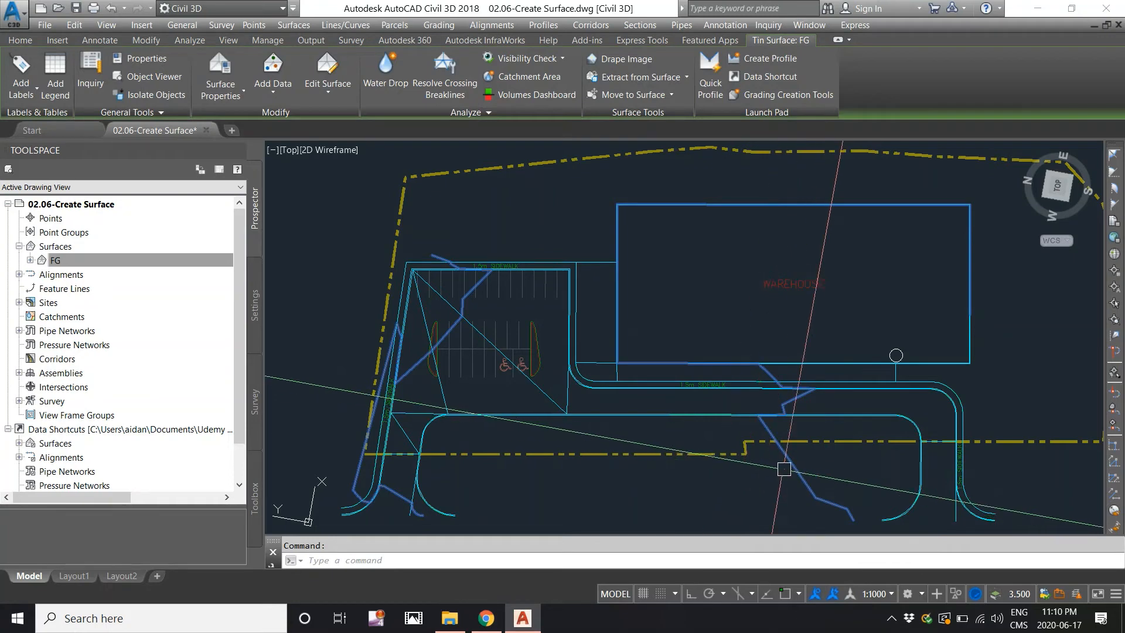
right_click(754, 449)
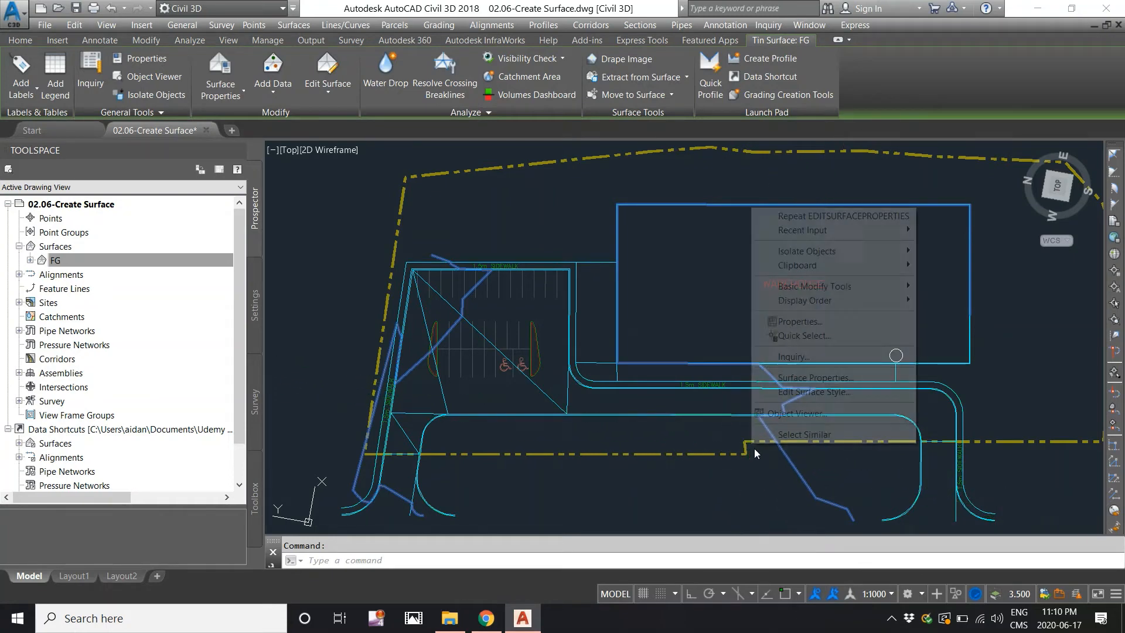
click(818, 379)
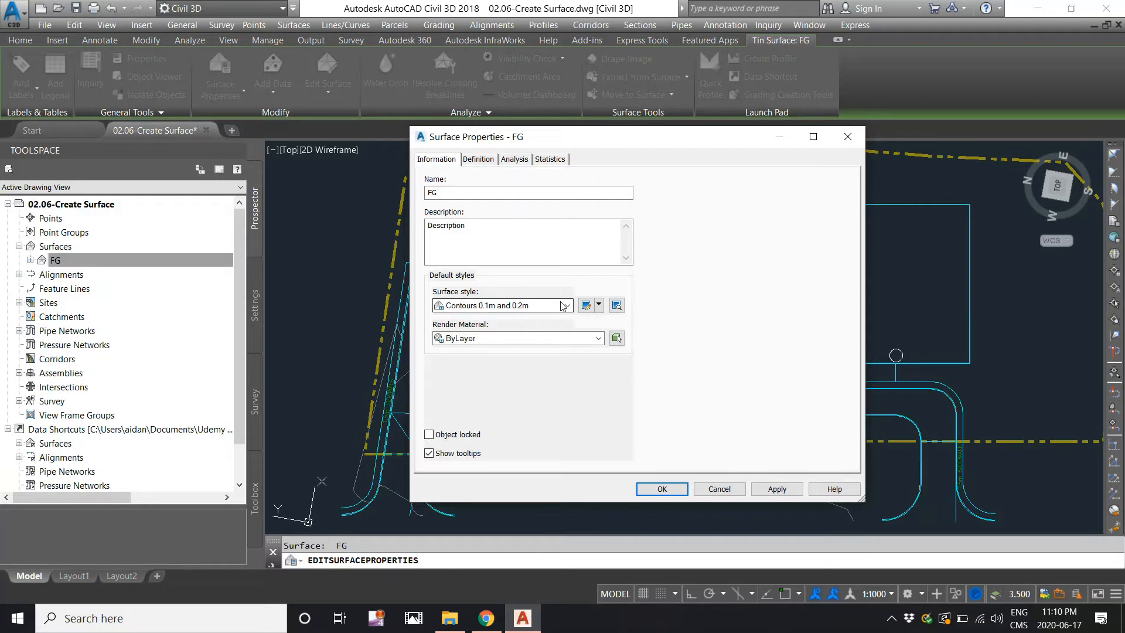
click(599, 305)
click(699, 456)
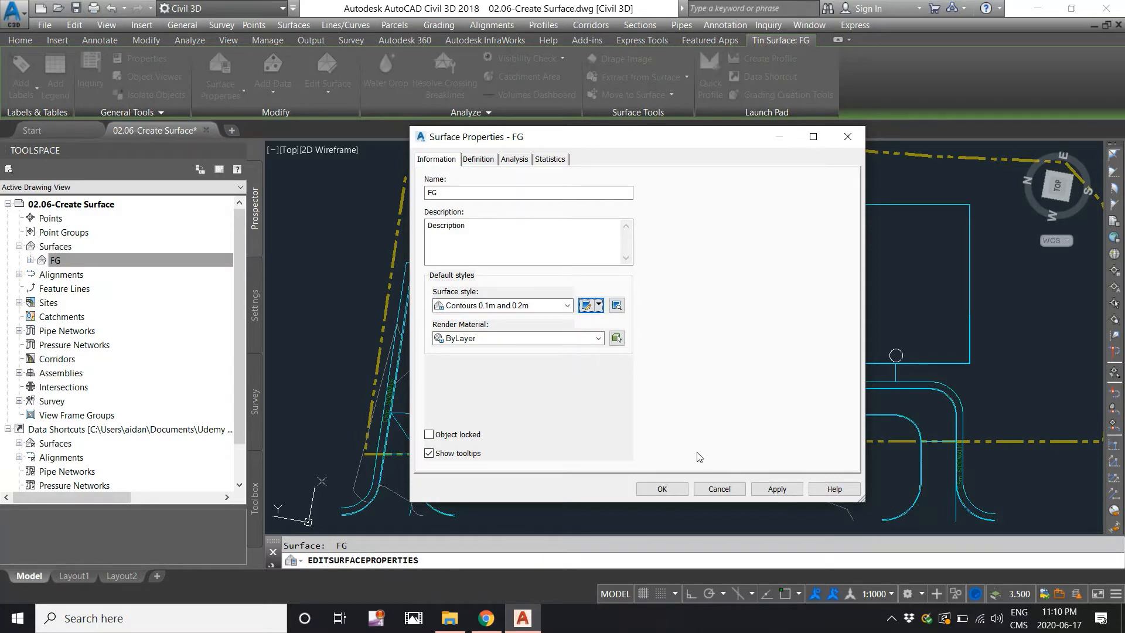
click(662, 489)
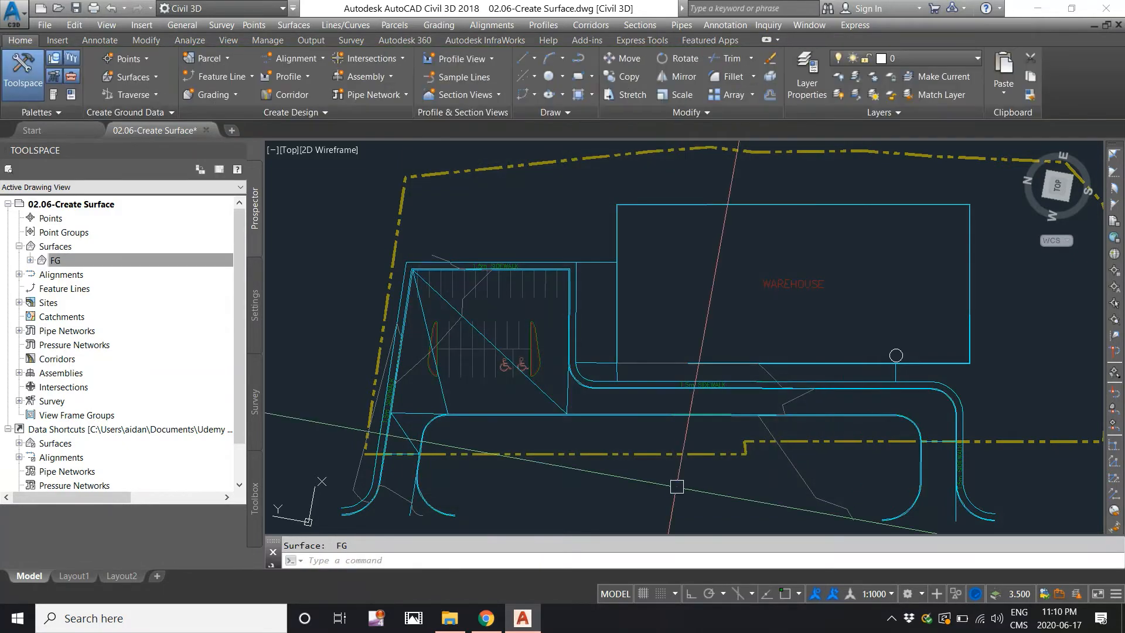
- Edit the FG surface's style to use a 0.1 m minor and a 0.20 m major contour interval
click(447, 278)
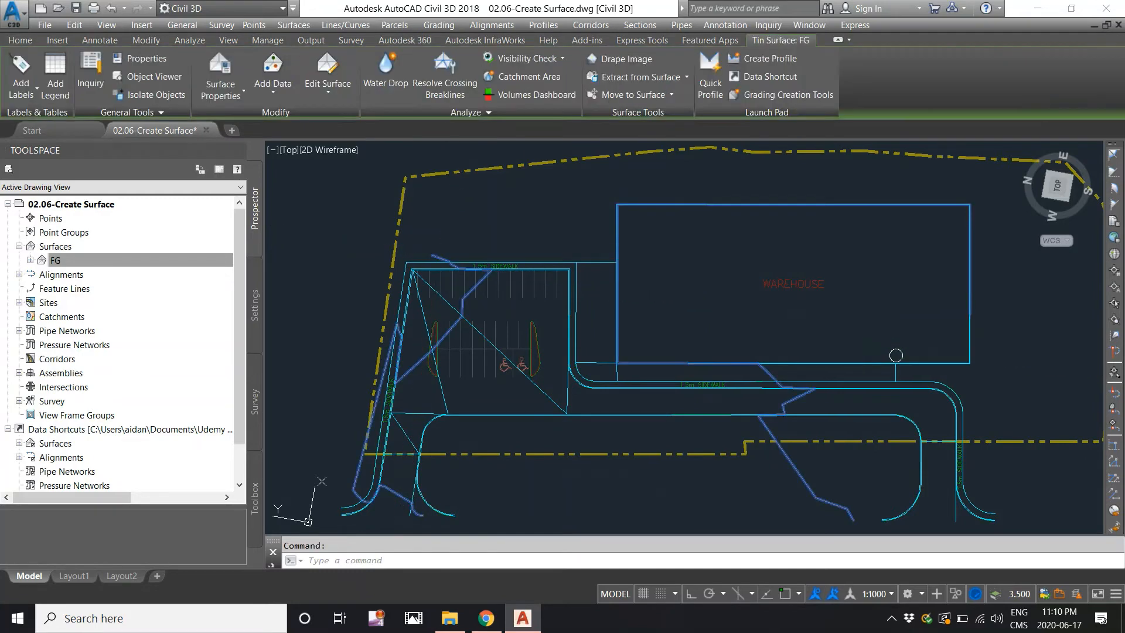
right_click(449, 284)
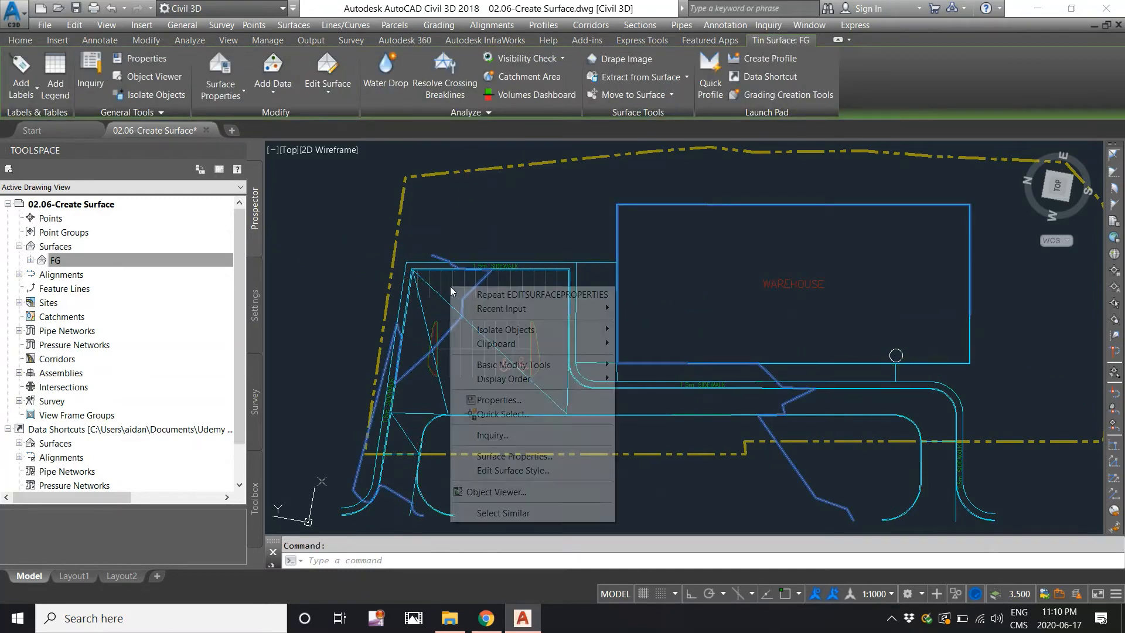
click(538, 471)
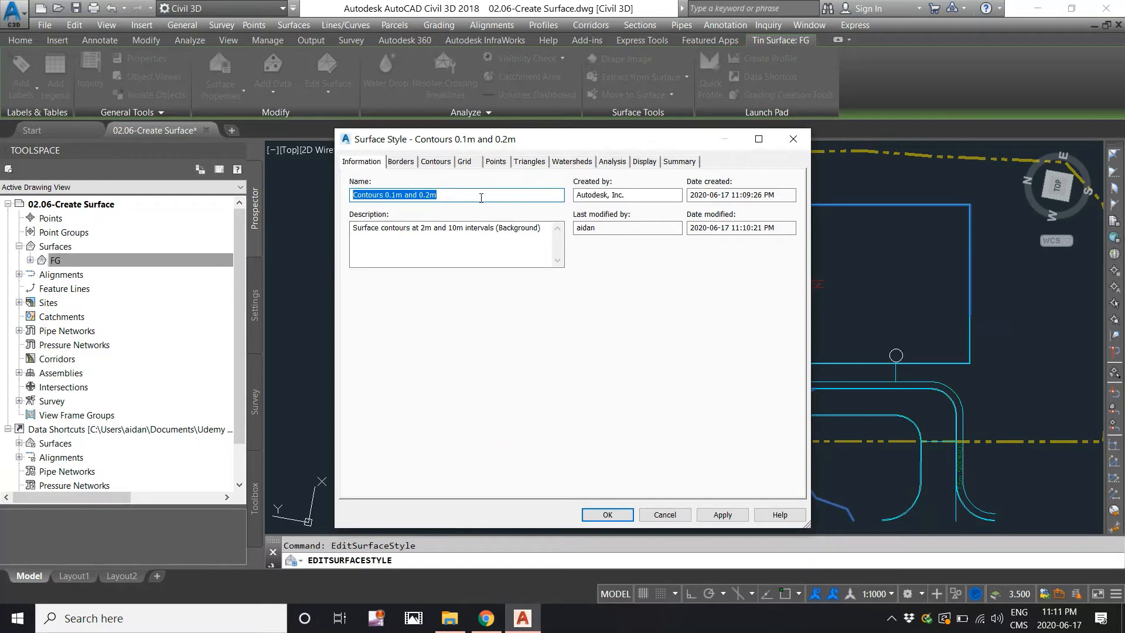
click(434, 163)
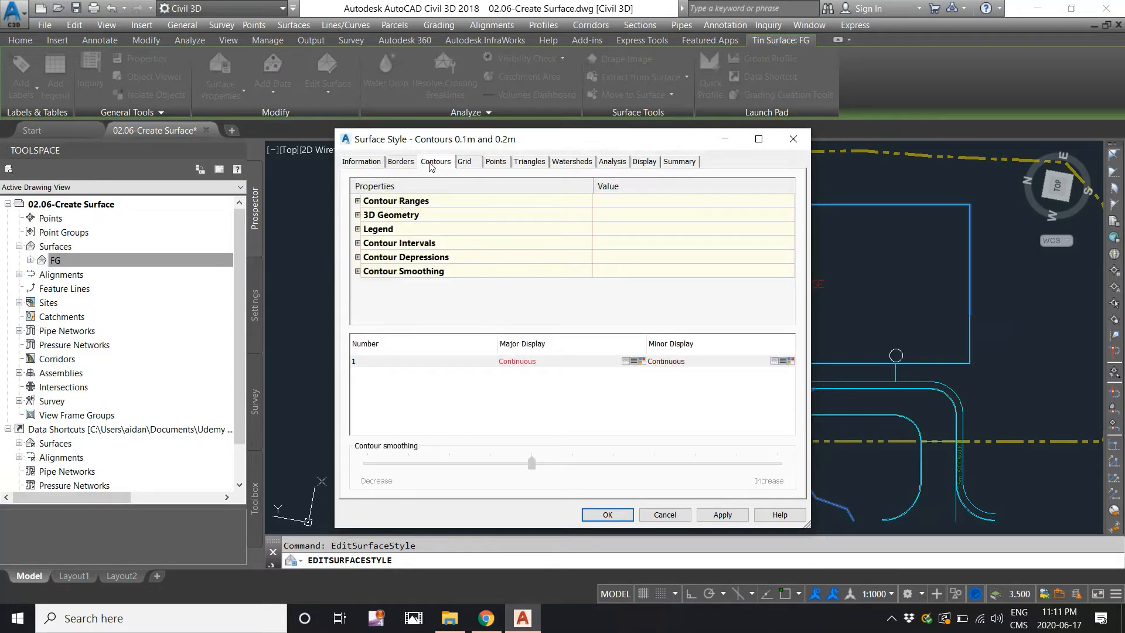
click(358, 243)
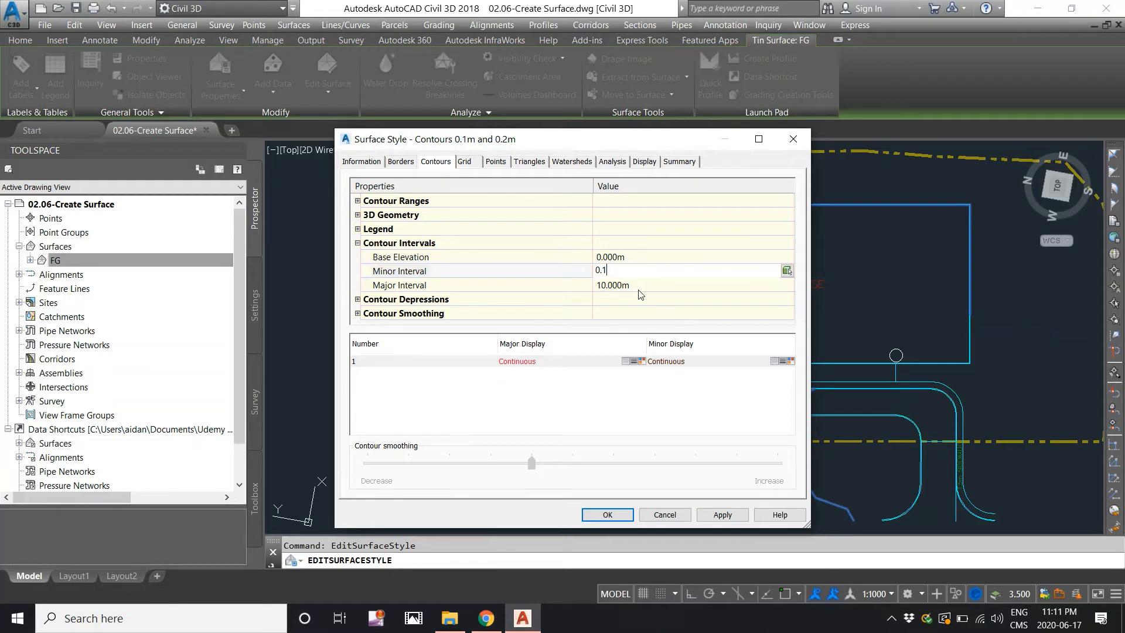
key(Tab)
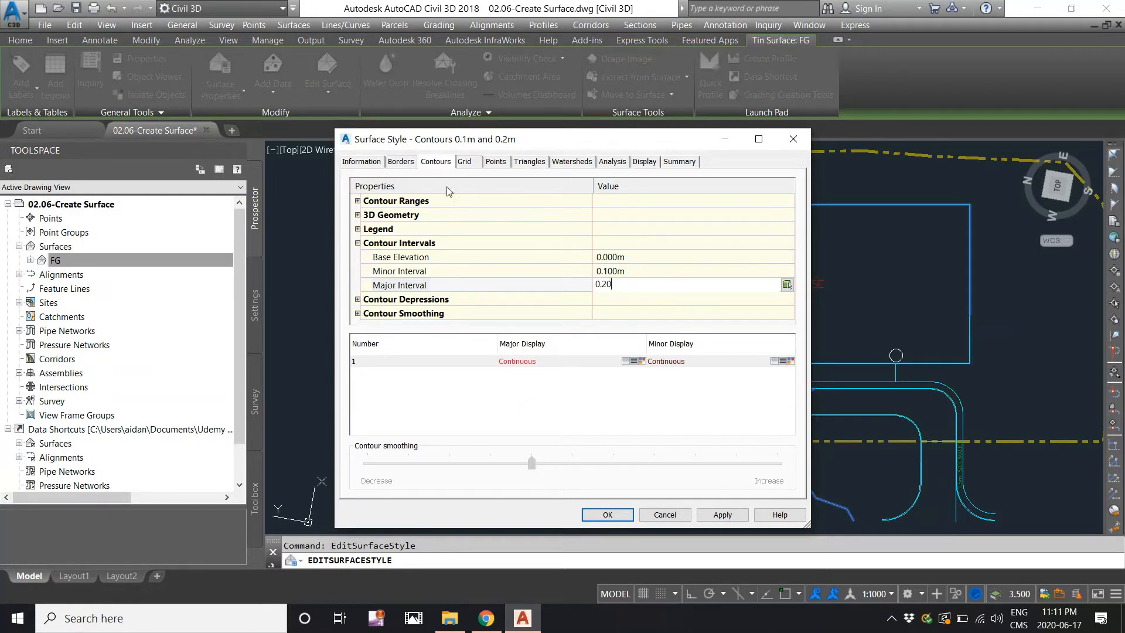
- Clear the outdated description of the Contours 0.1m and 0.2m style and save the style changes
click(353, 167)
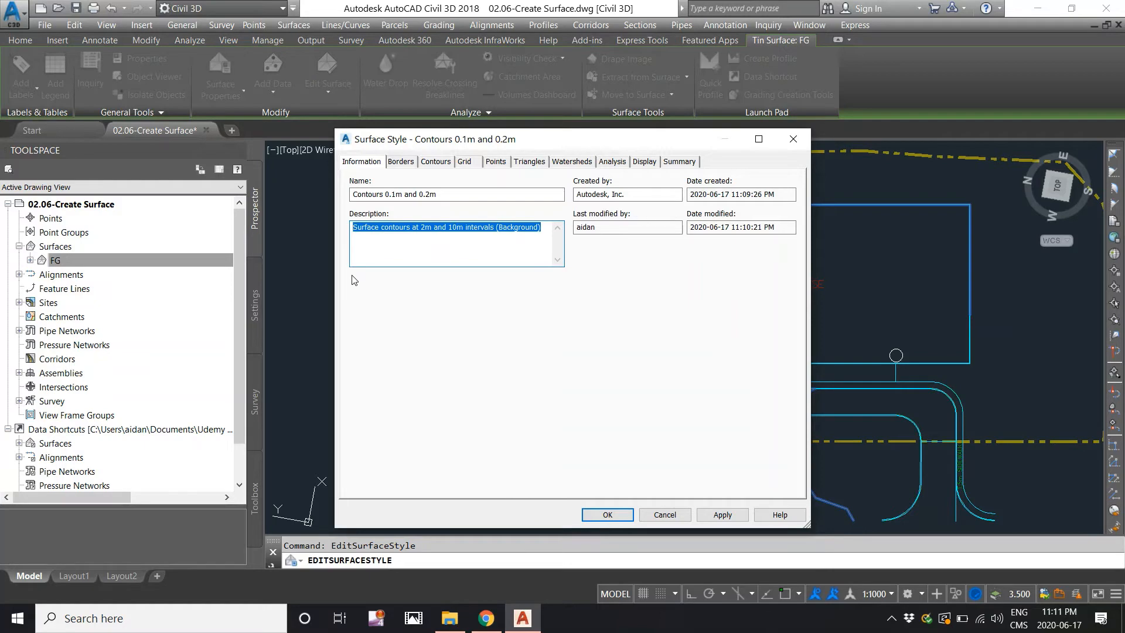
key(BackSpace)
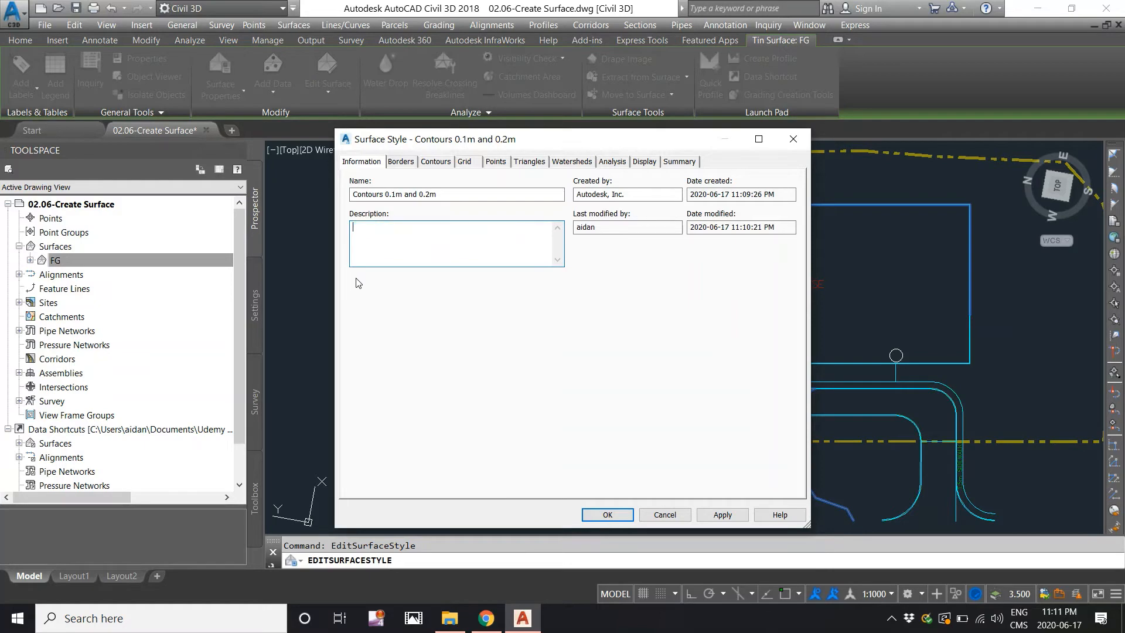
click(607, 514)
key(Escape)
- Examine the FG contours across the parking lot, the driveway entrances and the area between the sidewalk and the warehouse
scroll(467, 268, up, 3)
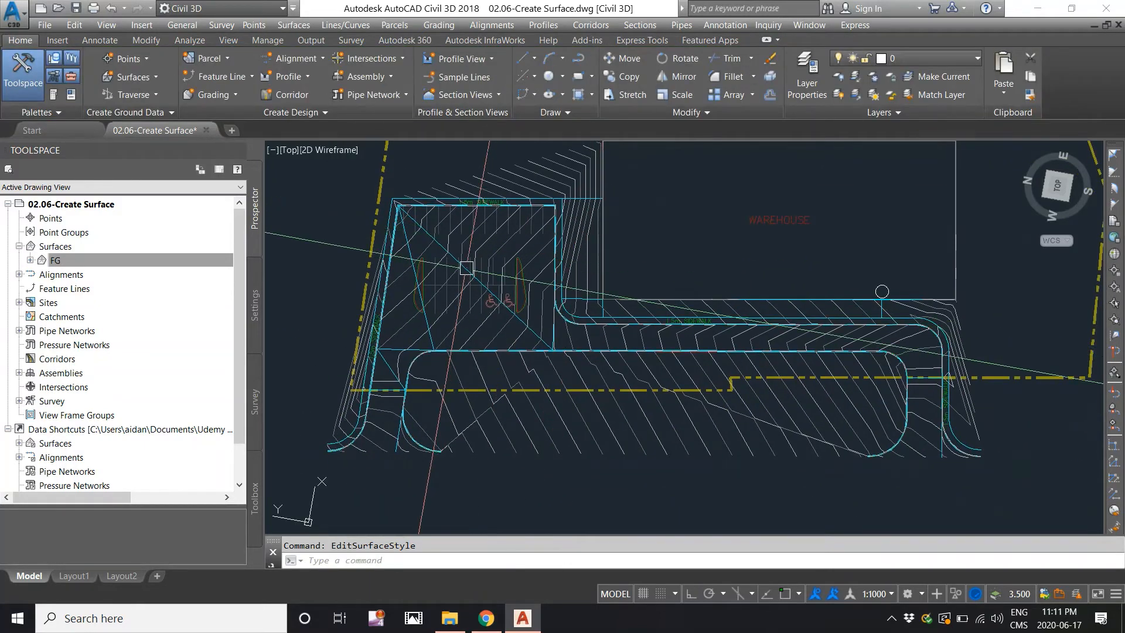
middle_drag(527, 281, 531, 347)
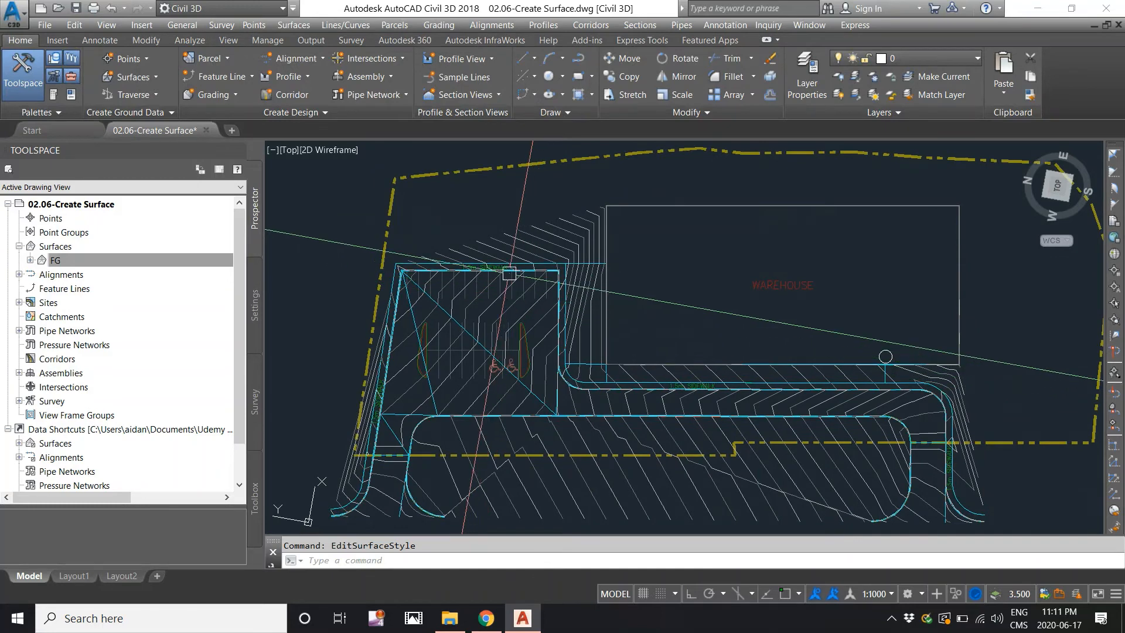
scroll(586, 307, down, 2)
scroll(328, 434, up, 2)
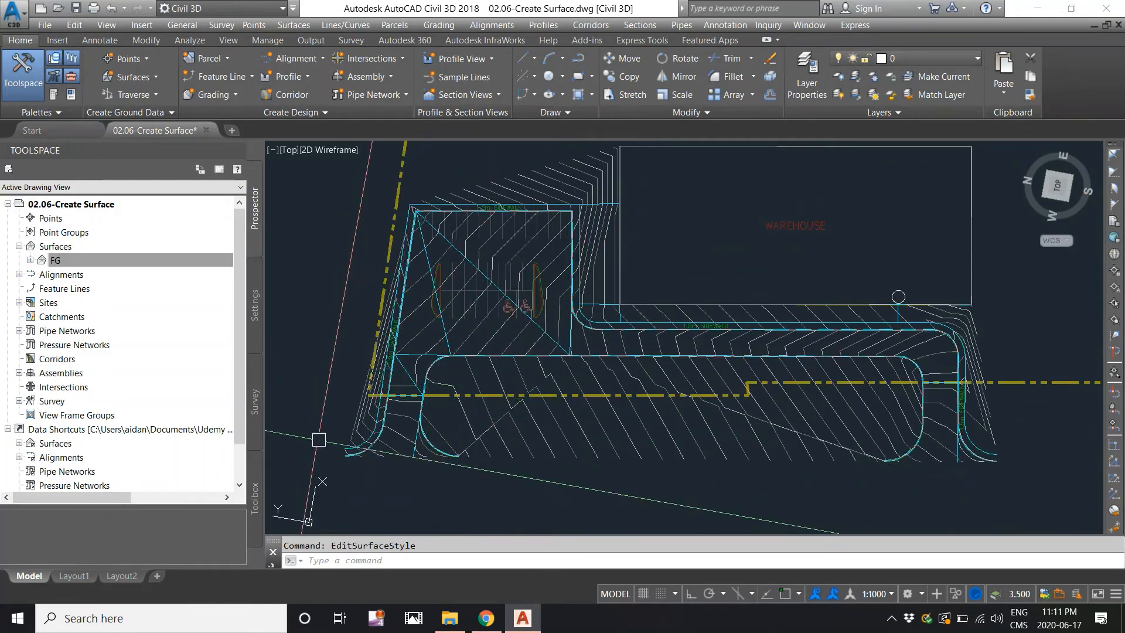
scroll(476, 370, up, 2)
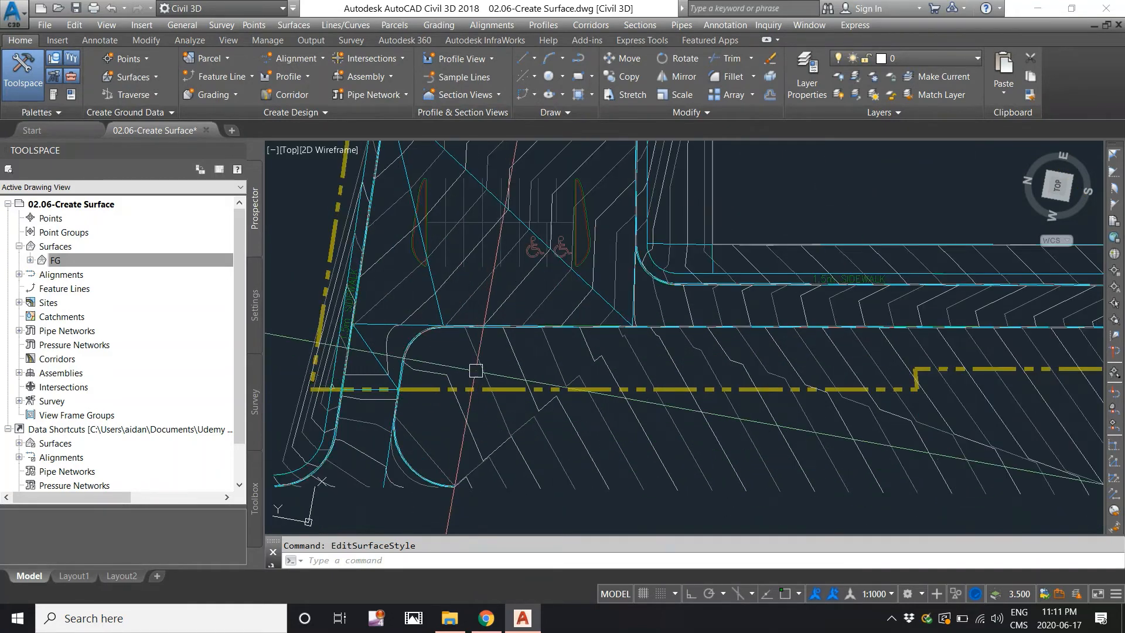
scroll(476, 370, down, 2)
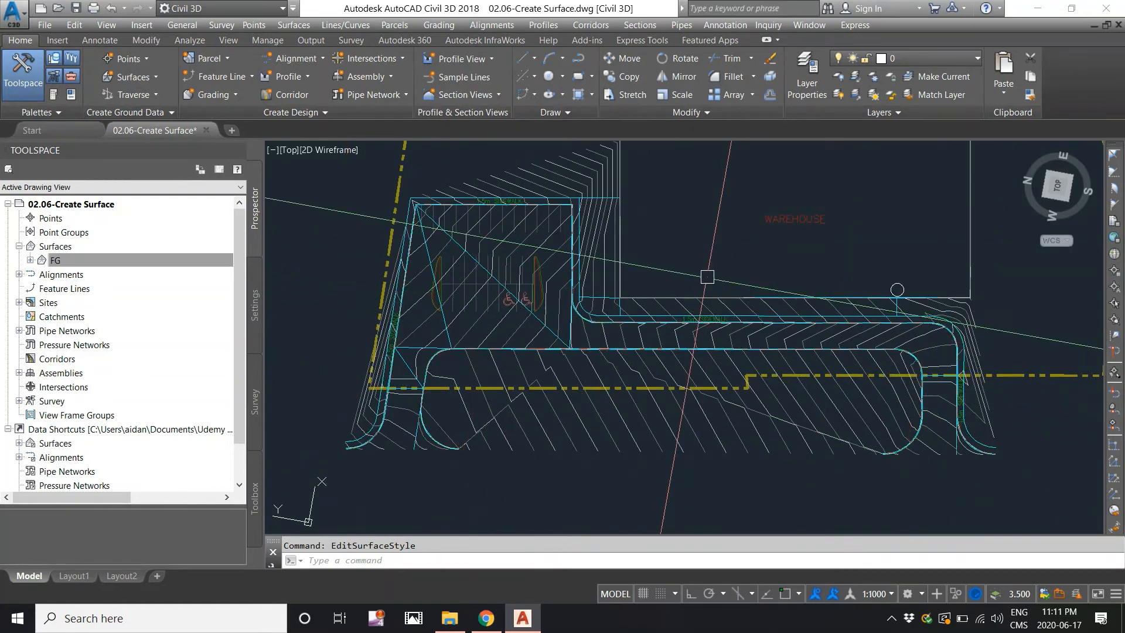
middle_drag(664, 363, 665, 423)
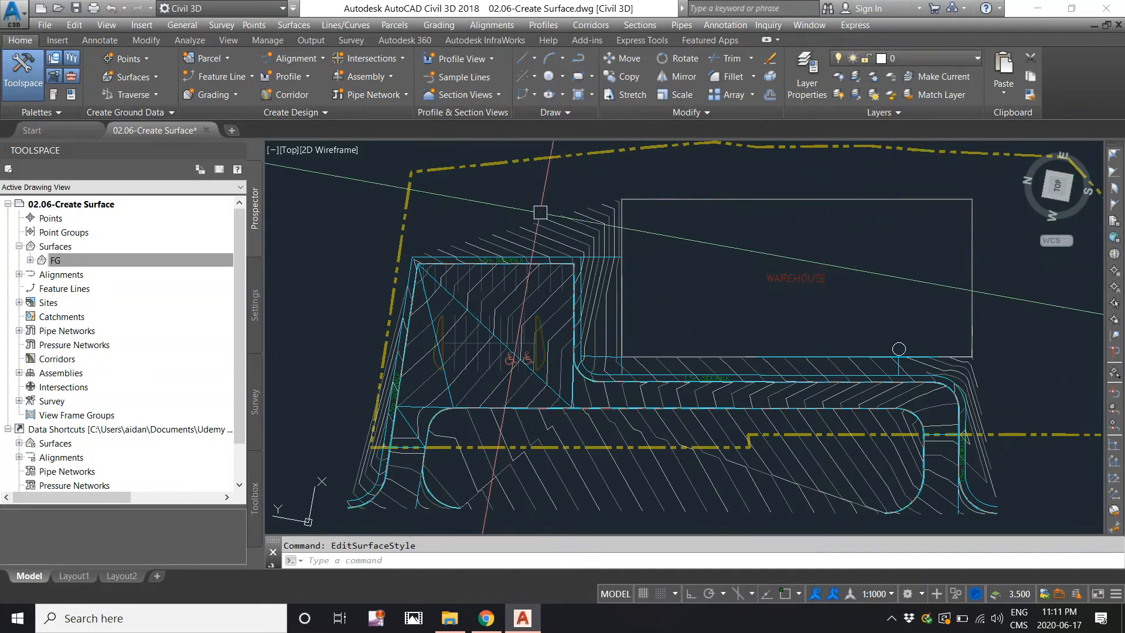
scroll(443, 254, up, 2)
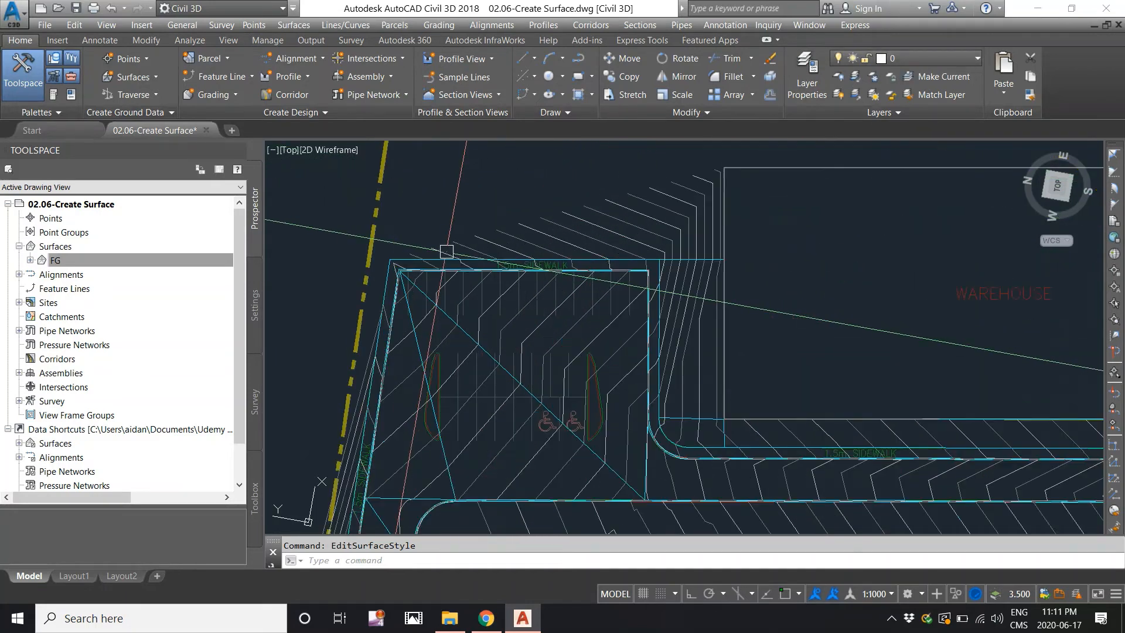
scroll(391, 240, down, 2)
scroll(511, 204, up, 2)
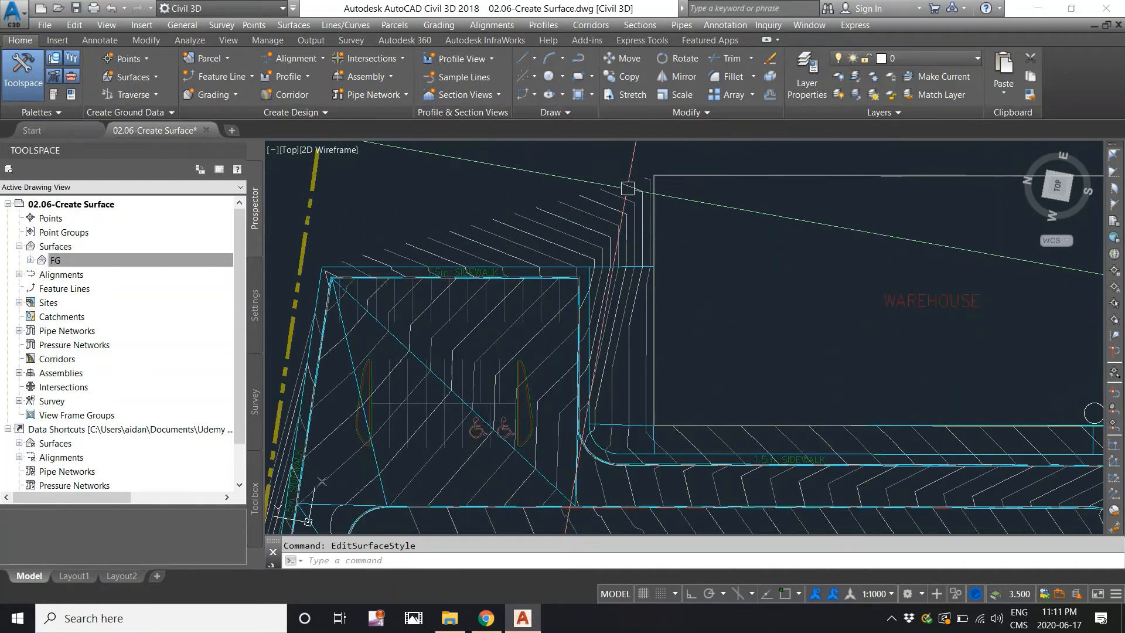
- Send the FG surface to the back of the display order, behind the feature lines
click(592, 205)
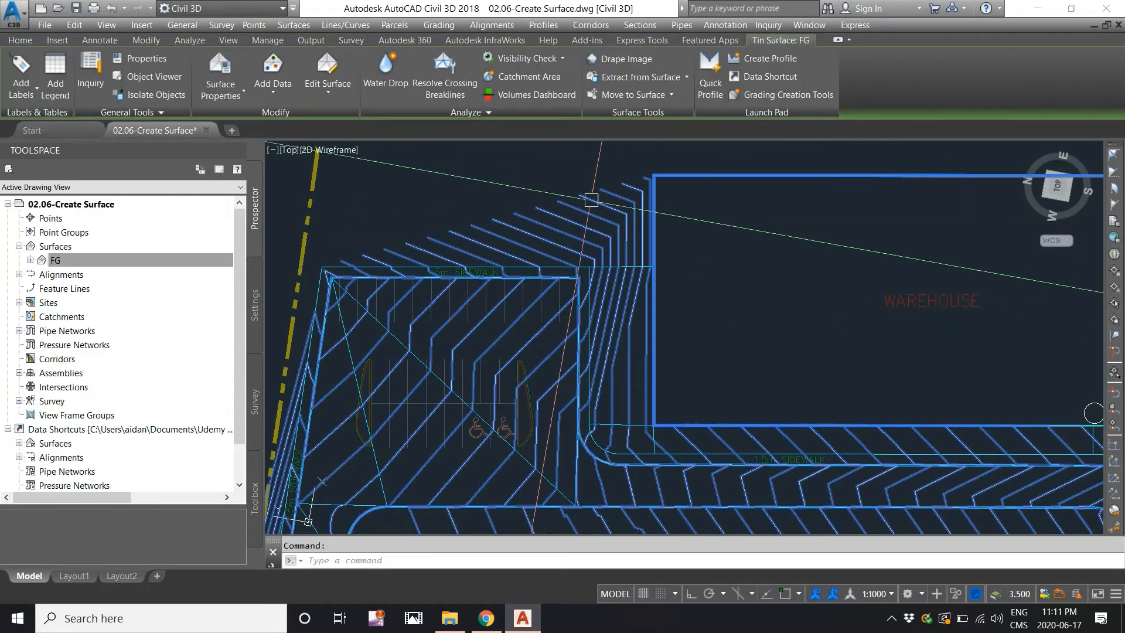
right_click(591, 208)
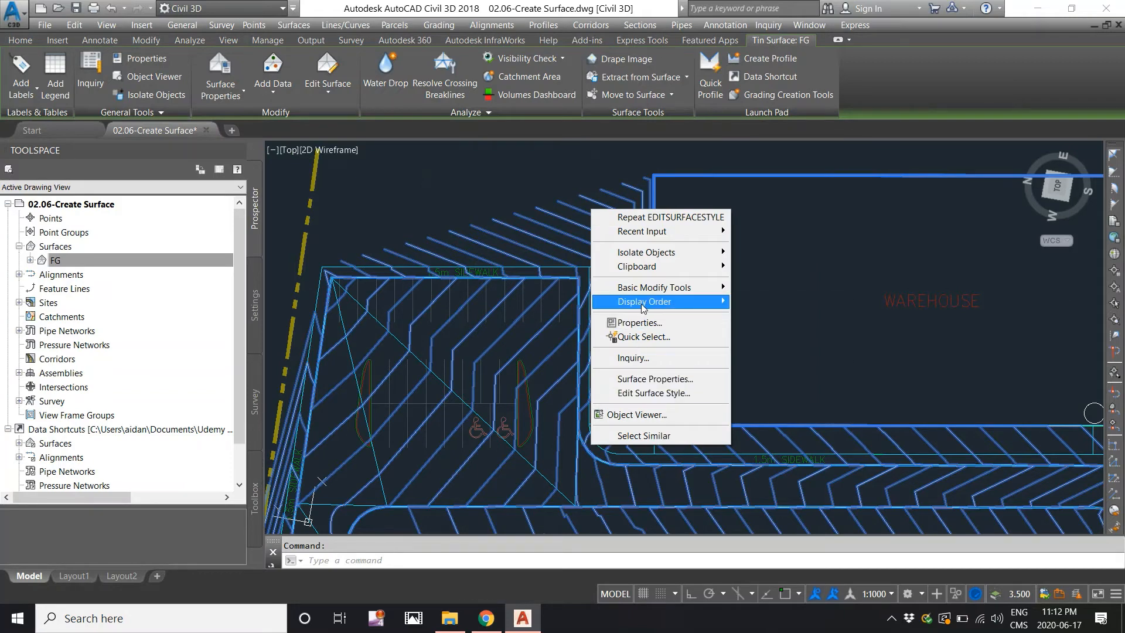
mouse_move(656, 301)
click(771, 319)
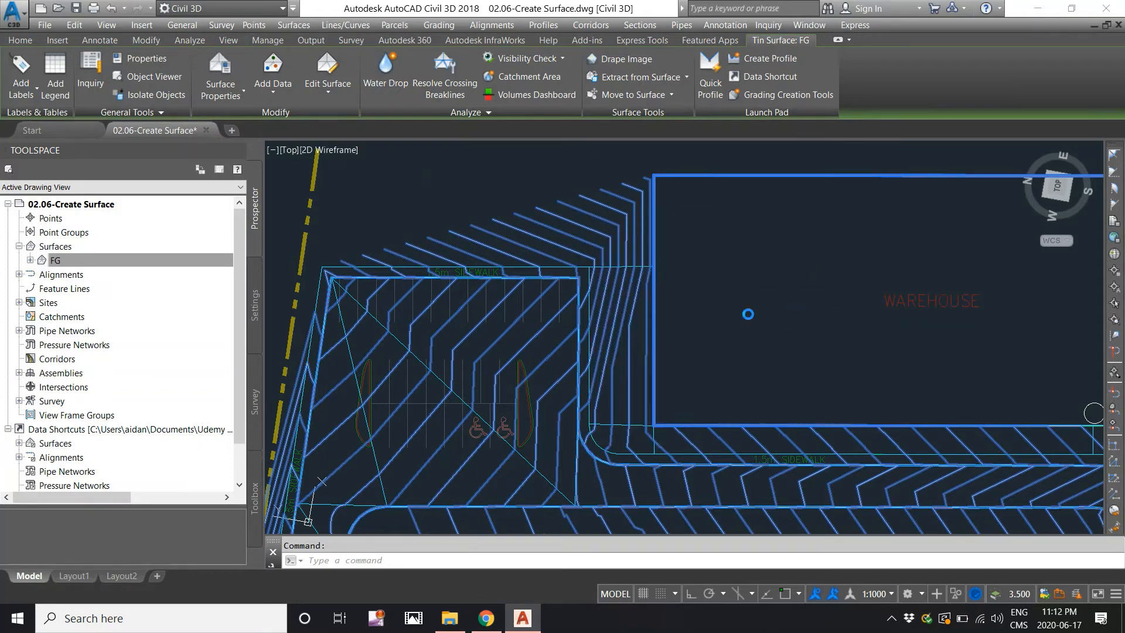
key(Escape)
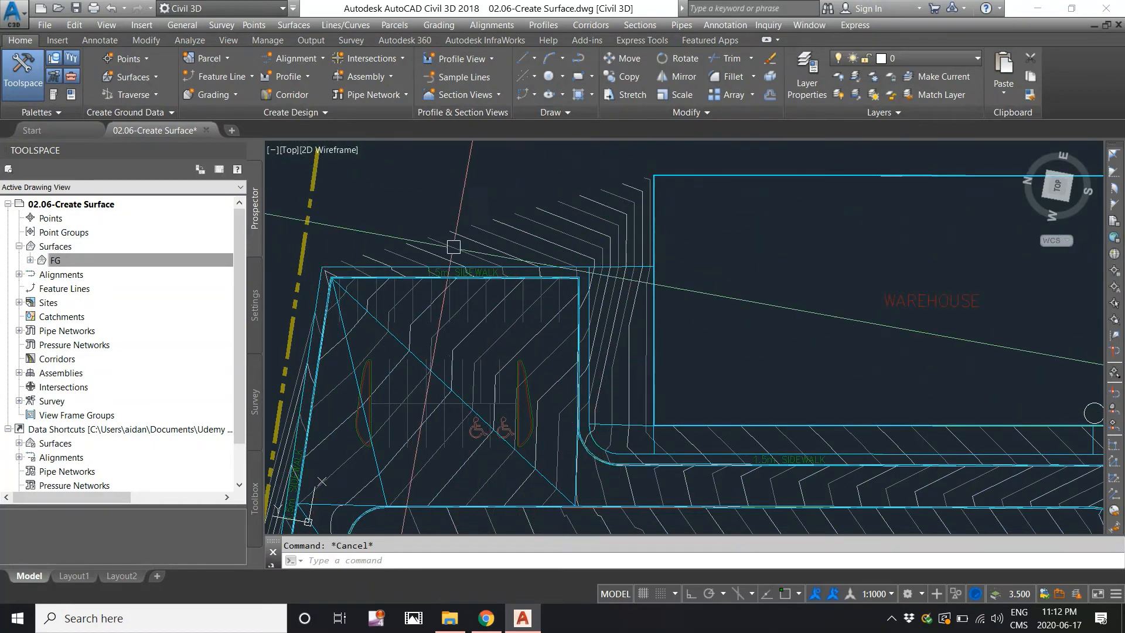
- Examine the FG contours extending beyond the design limits, between the parking lot and warehouse and between the two driveway entrances
mouse_move(626, 214)
middle_down()
mouse_move(679, 205)
mouse_move(675, 248)
middle_up()
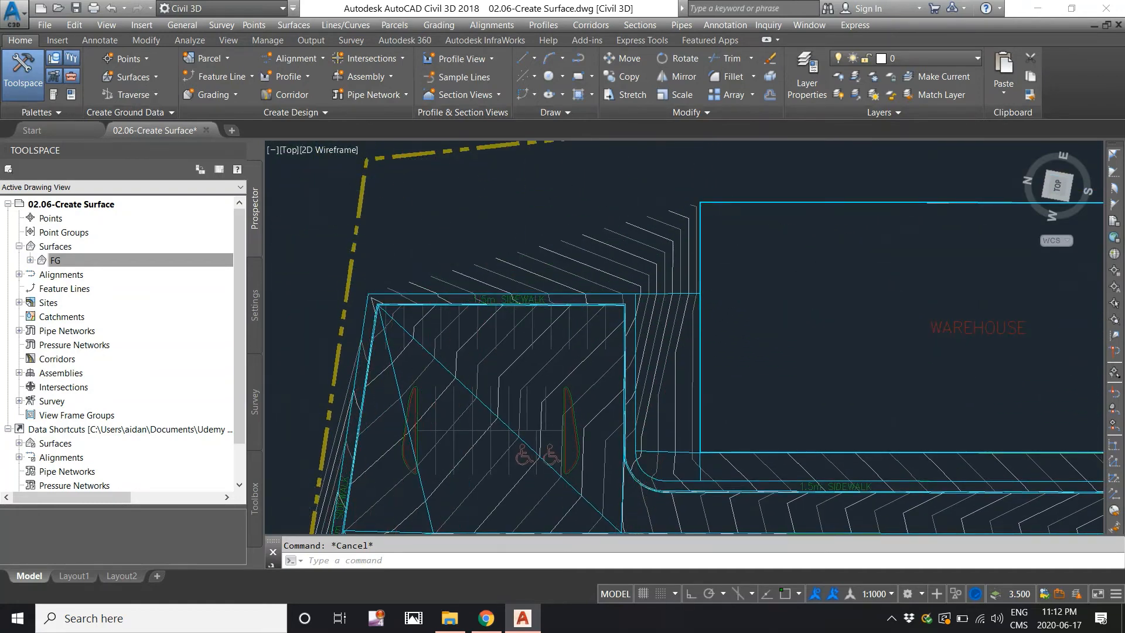
scroll(509, 244, up, 3)
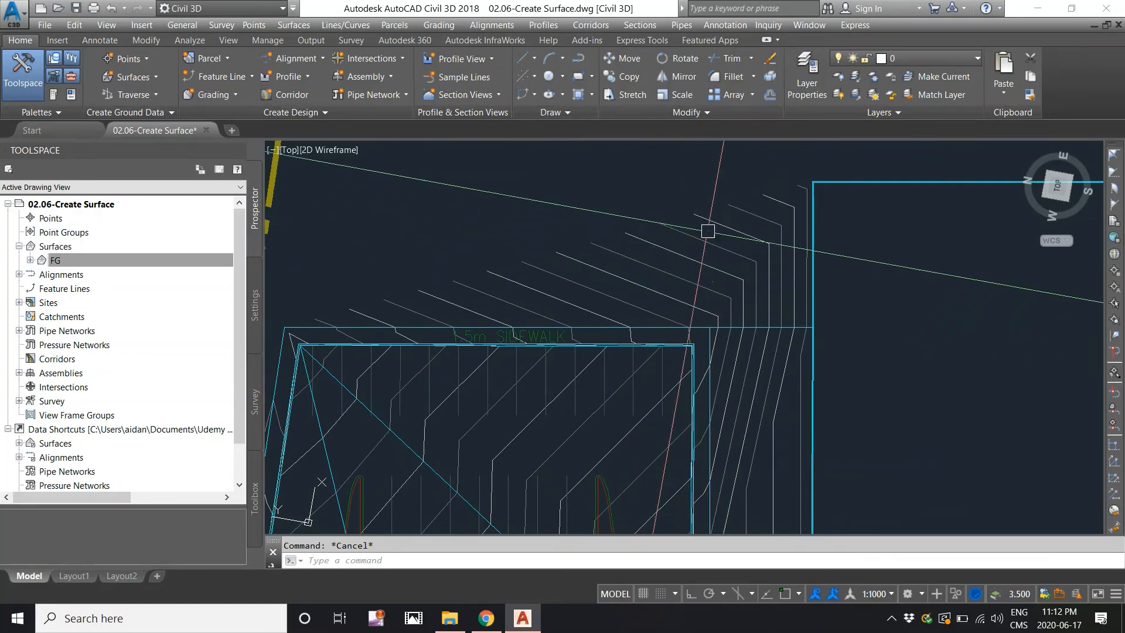
scroll(709, 229, down, 5)
scroll(691, 223, up, 2)
scroll(689, 232, down, 3)
scroll(689, 231, up, 6)
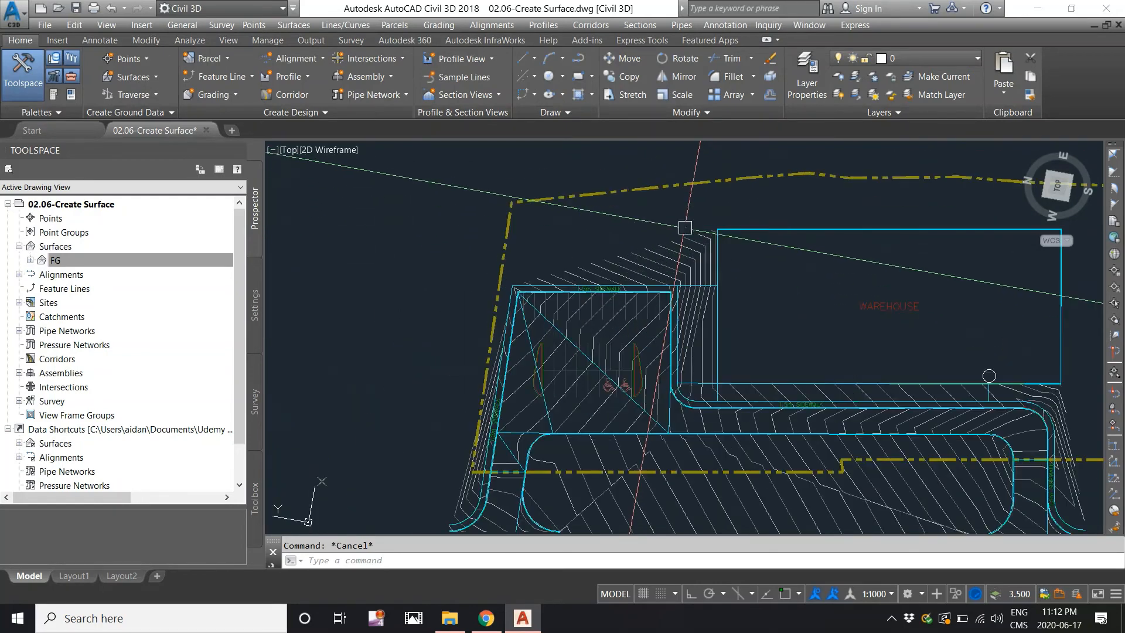
scroll(695, 218, down, 2)
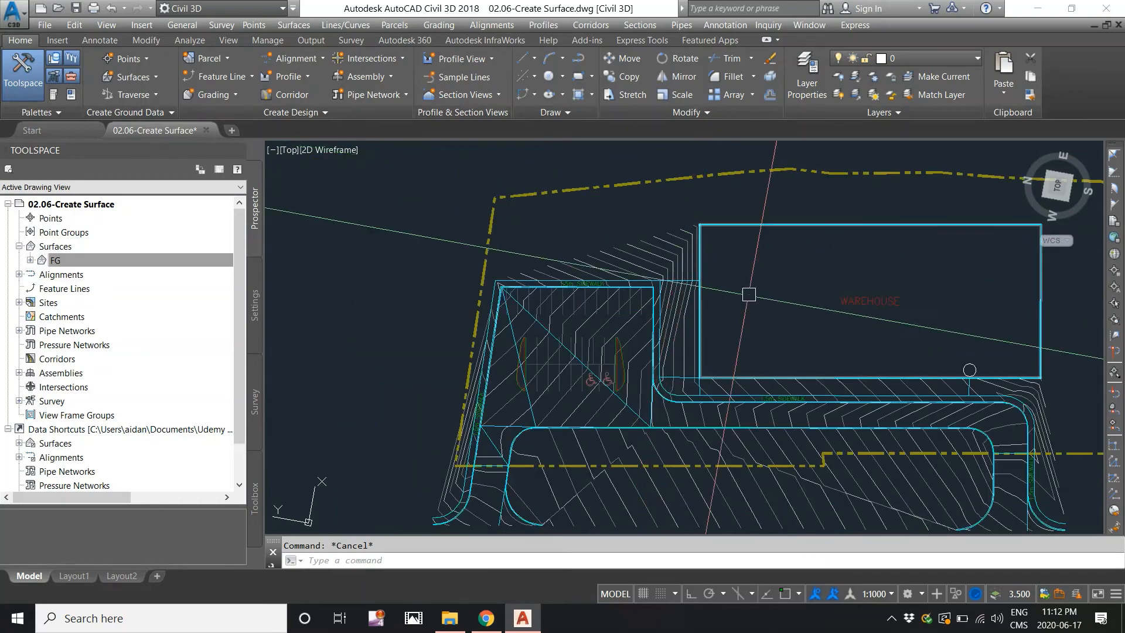
middle_drag(770, 311, 715, 228)
scroll(875, 387, up, 1)
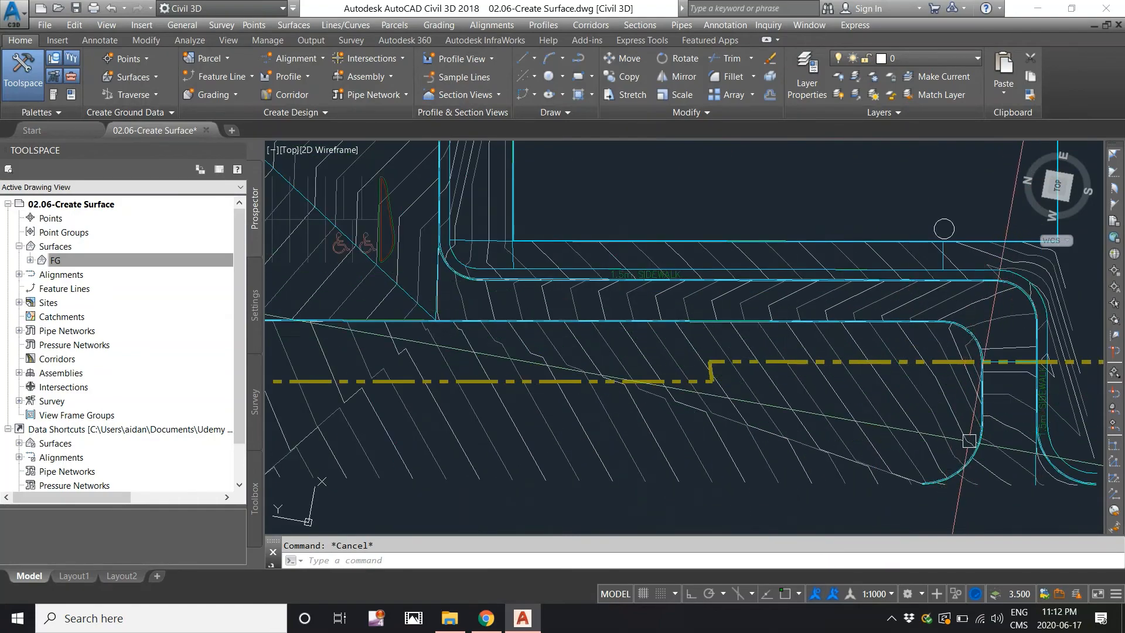
middle_drag(505, 392, 915, 340)
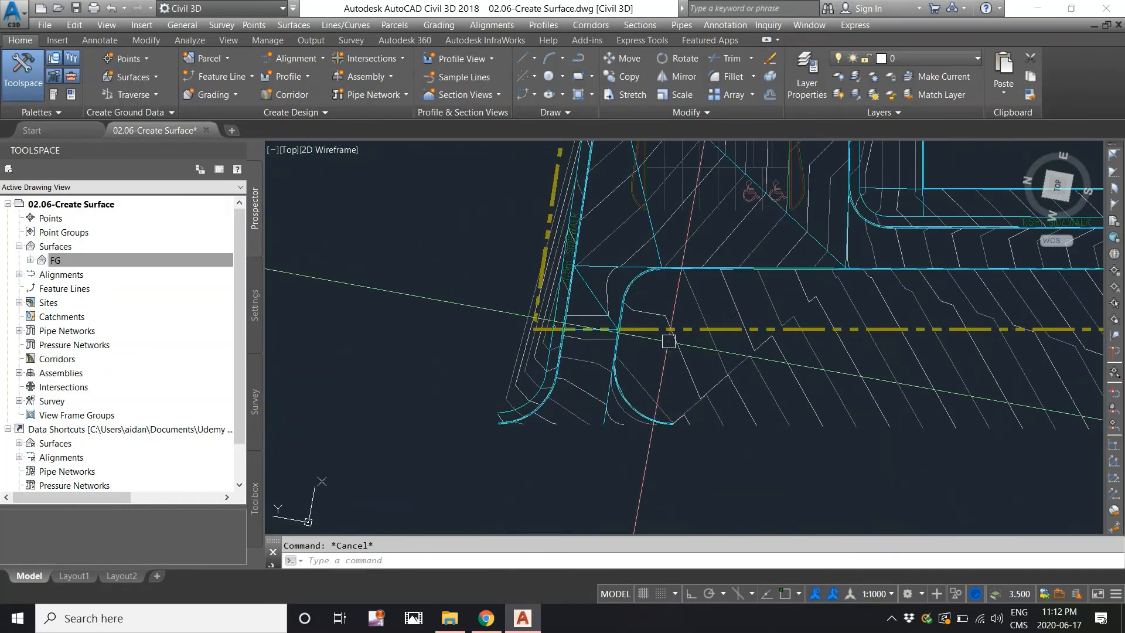
middle_drag(662, 342, 538, 364)
scroll(528, 365, down, 4)
scroll(499, 296, up, 2)
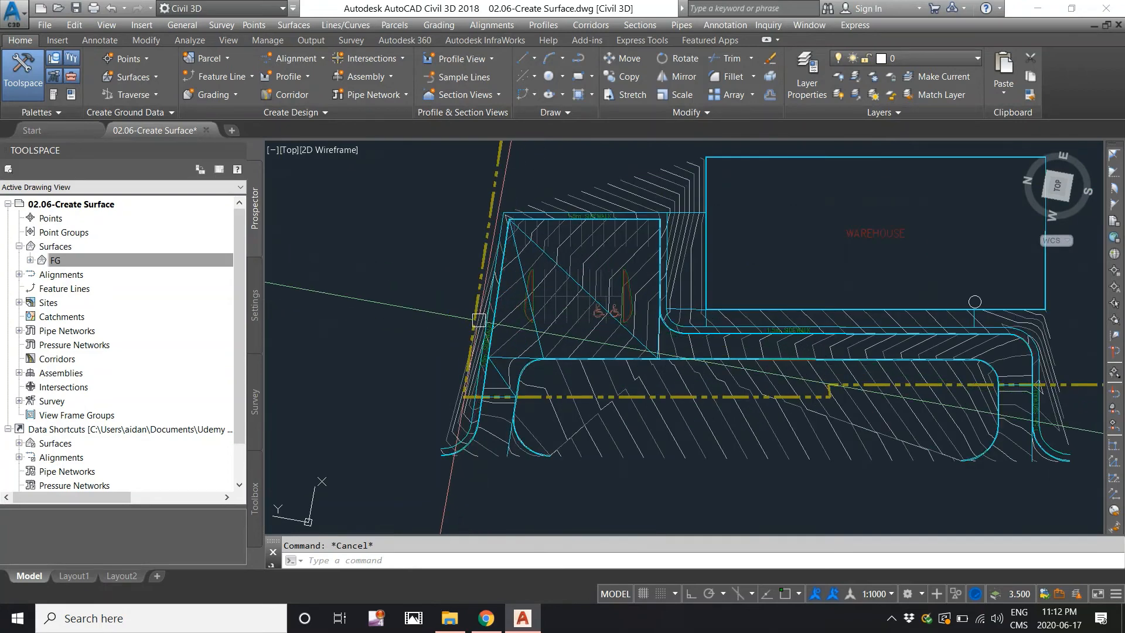
text(pl)
key(Return)
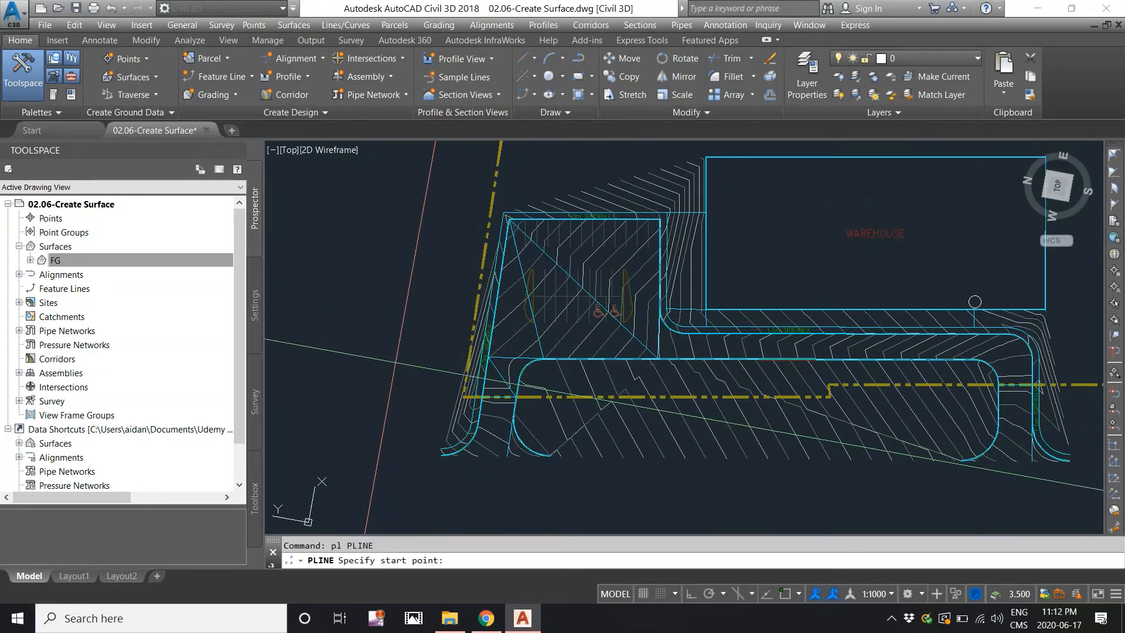
click(428, 343)
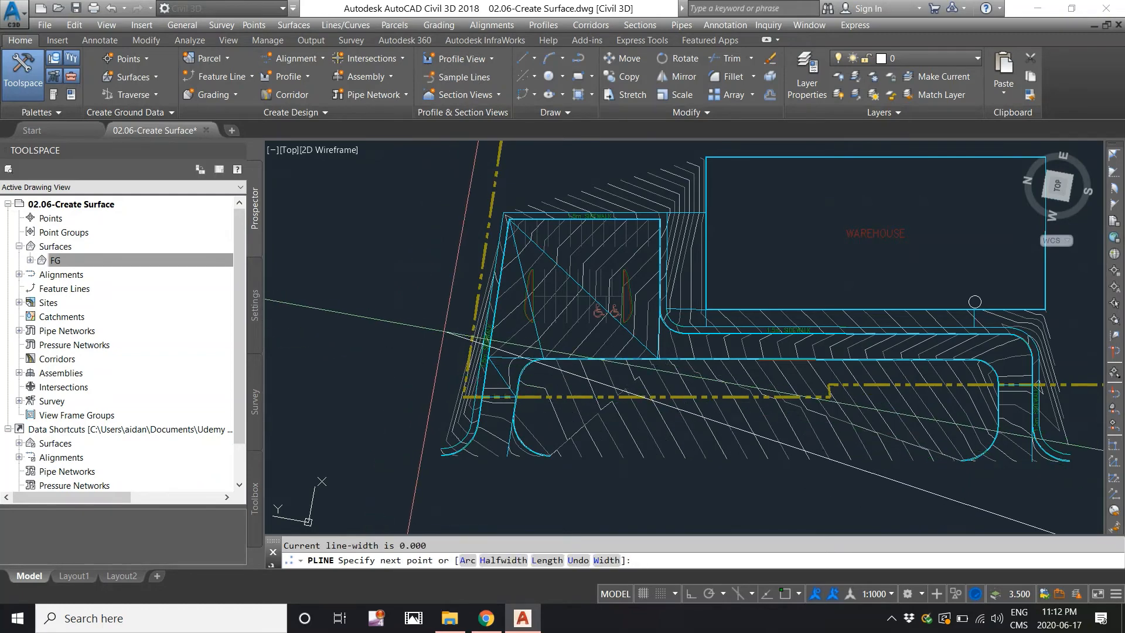
key(Escape)
key(F3)
- Start a polyline with object snap off, following the island side of the curb around the driveway entrance beside the parking lot
text(pl)
key(Return)
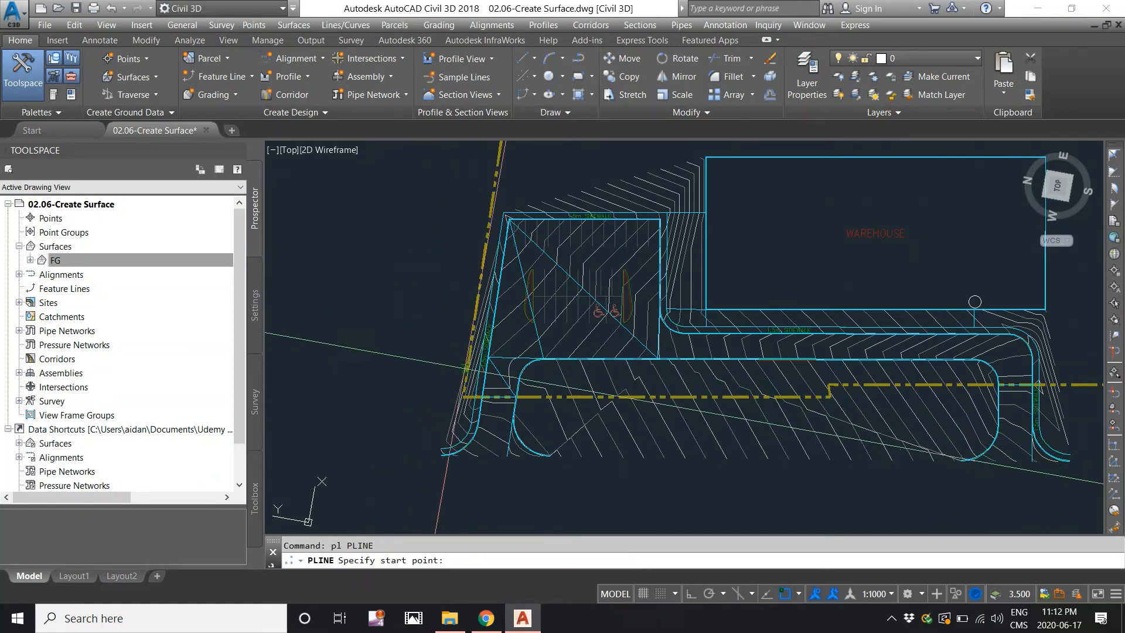
scroll(546, 426, up, 2)
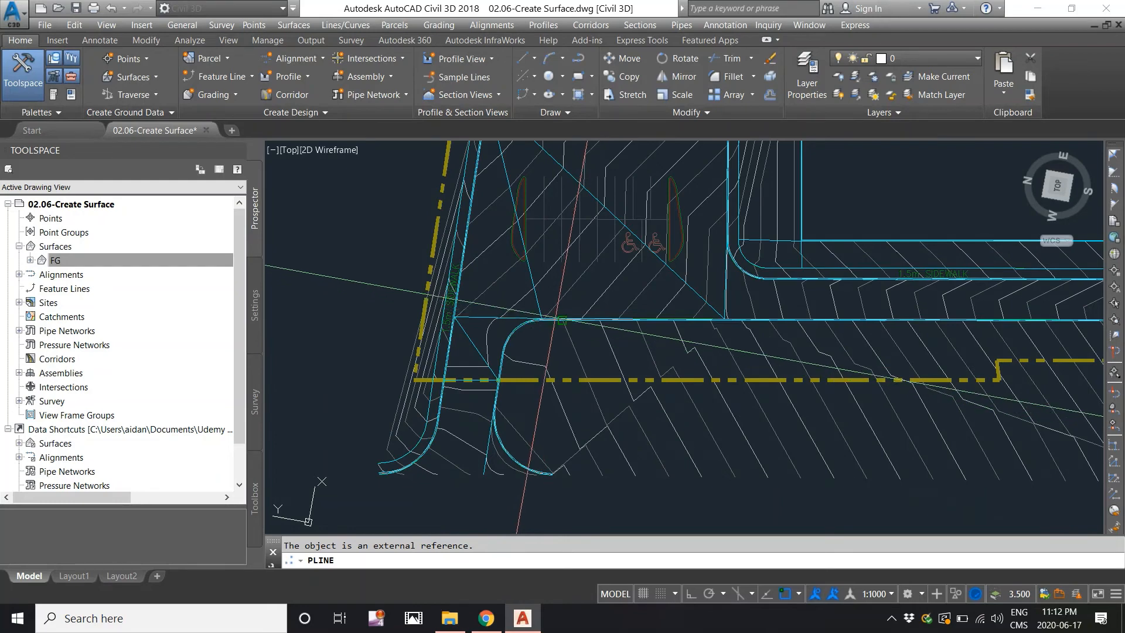
key(F3)
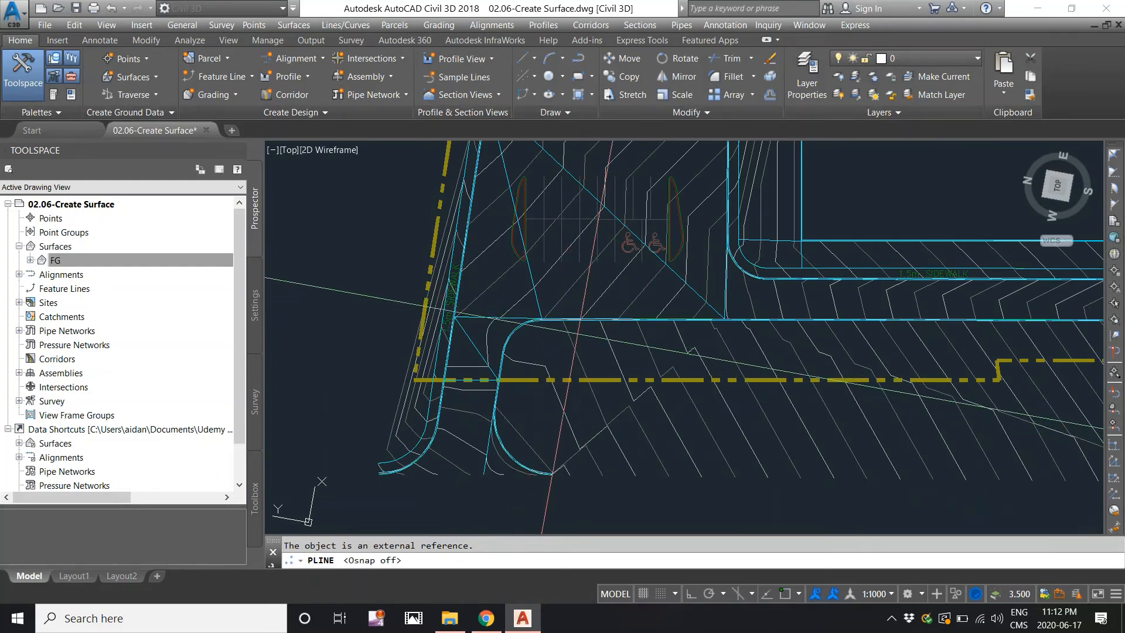
click(587, 331)
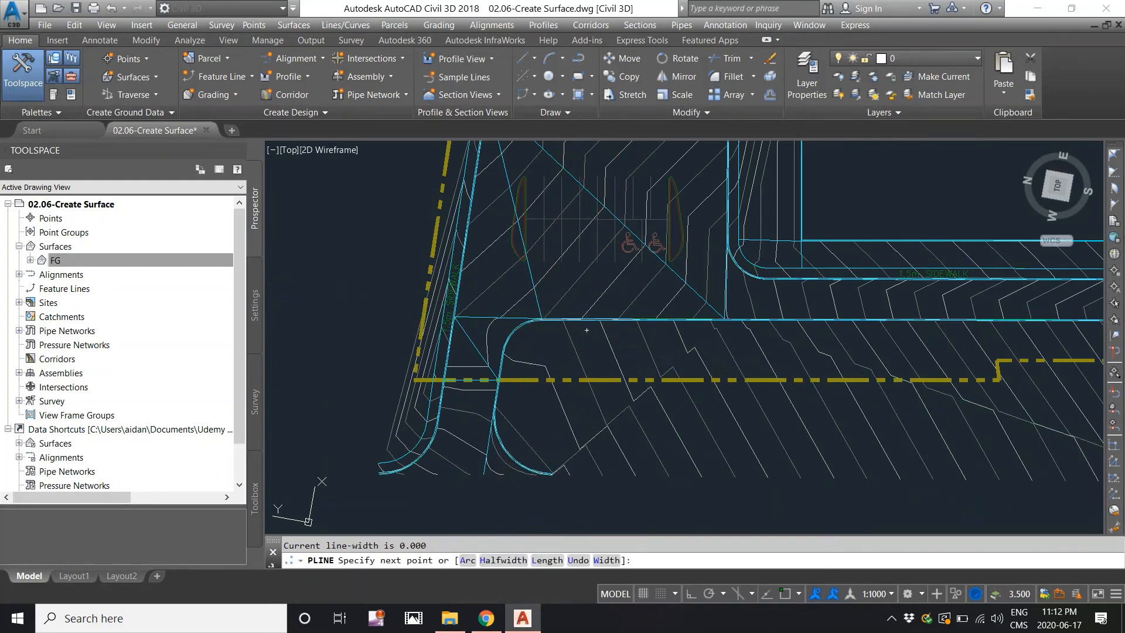
click(528, 332)
click(508, 380)
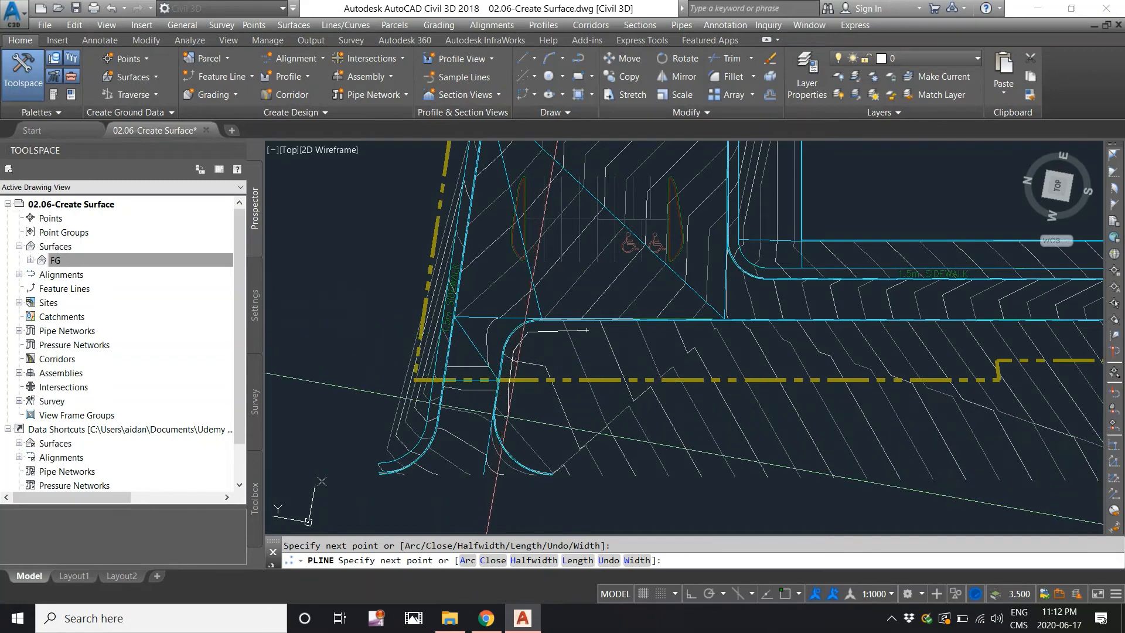
click(508, 425)
click(514, 442)
click(525, 451)
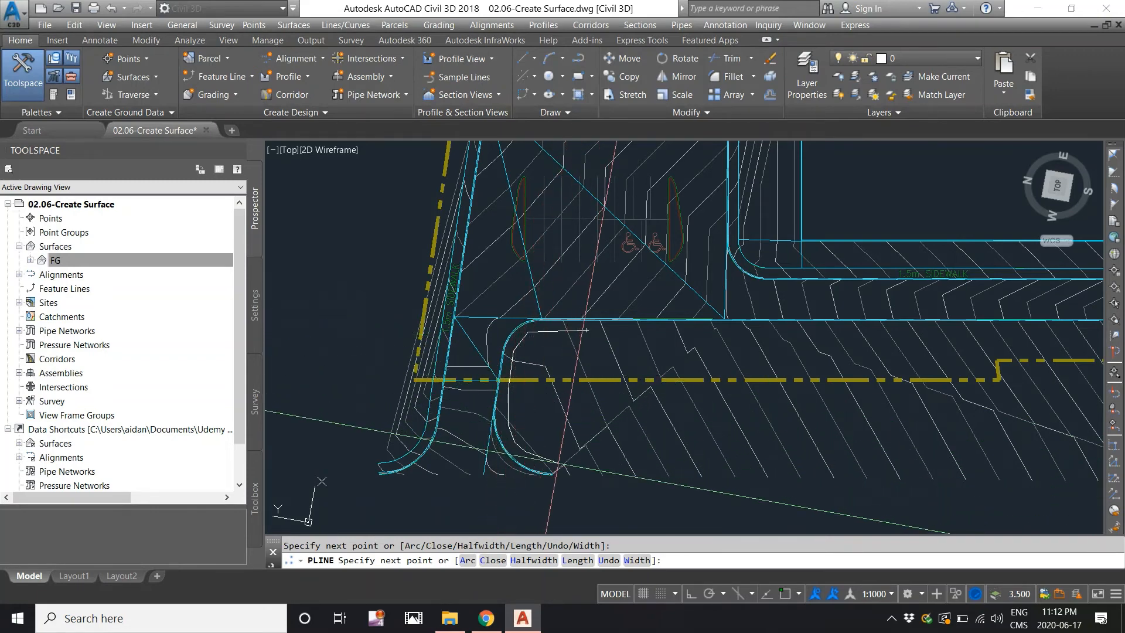
- Continue the polyline around the island curb's end, across the driveway mouth and around the street end of the adjoining sidewalk
click(560, 463)
click(567, 469)
click(567, 484)
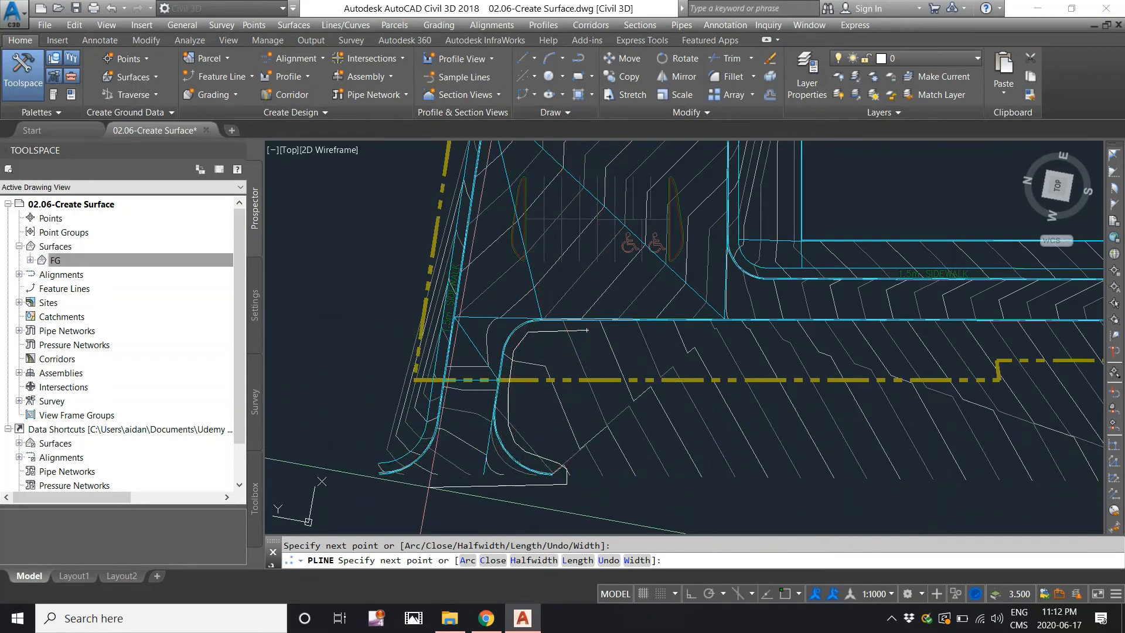
click(369, 484)
click(362, 456)
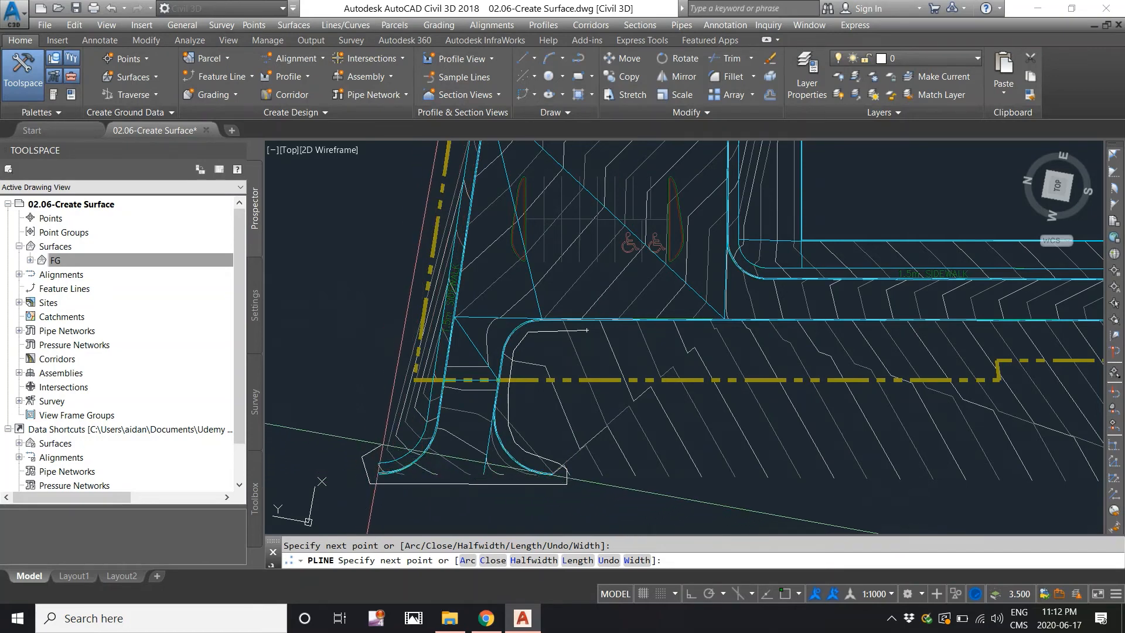
click(399, 445)
- Continue the polyline outside the parking lot sidewalk and along the adjoining warehouse wall to just past the building's rear corner
middle_drag(586, 330, 577, 418)
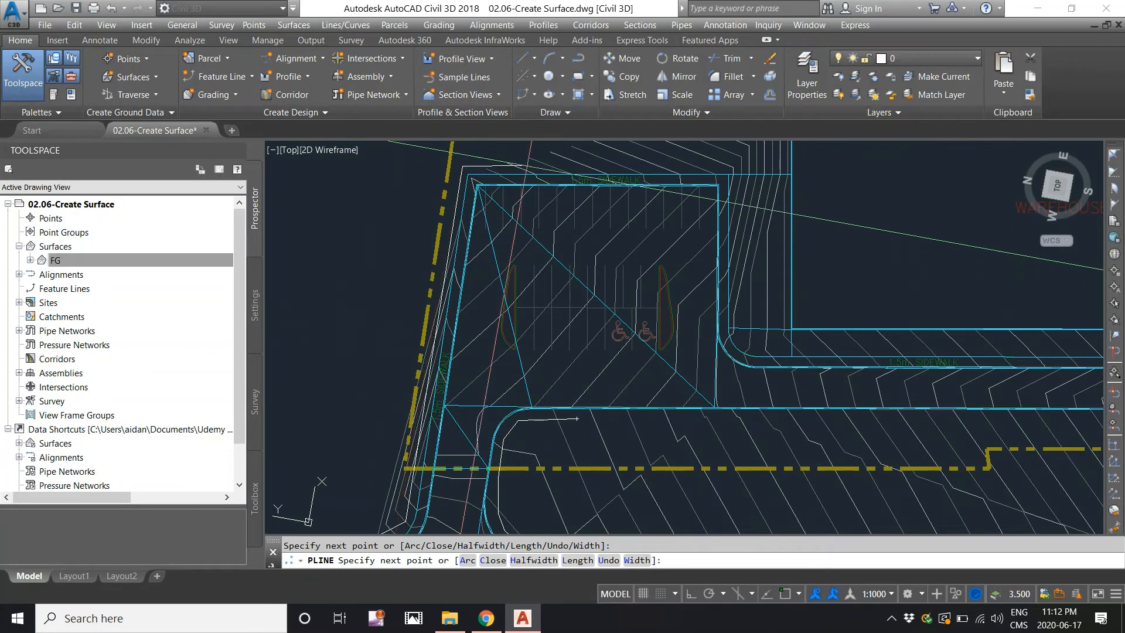
middle_drag(785, 168, 687, 199)
scroll(682, 202, up, 5)
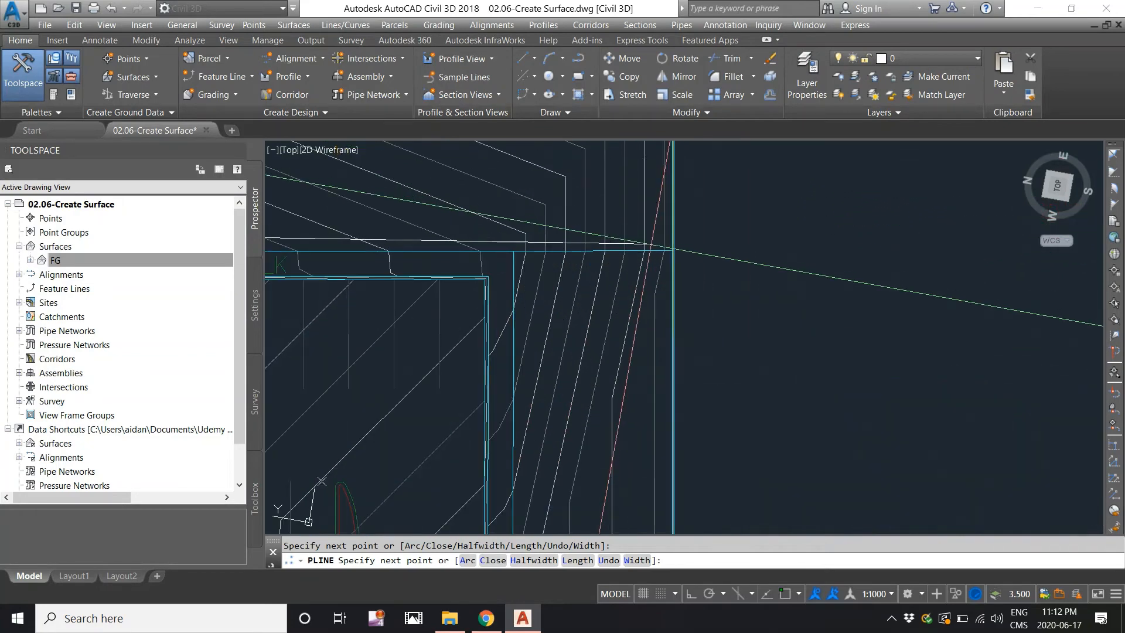
click(659, 237)
middle_drag(658, 238, 583, 406)
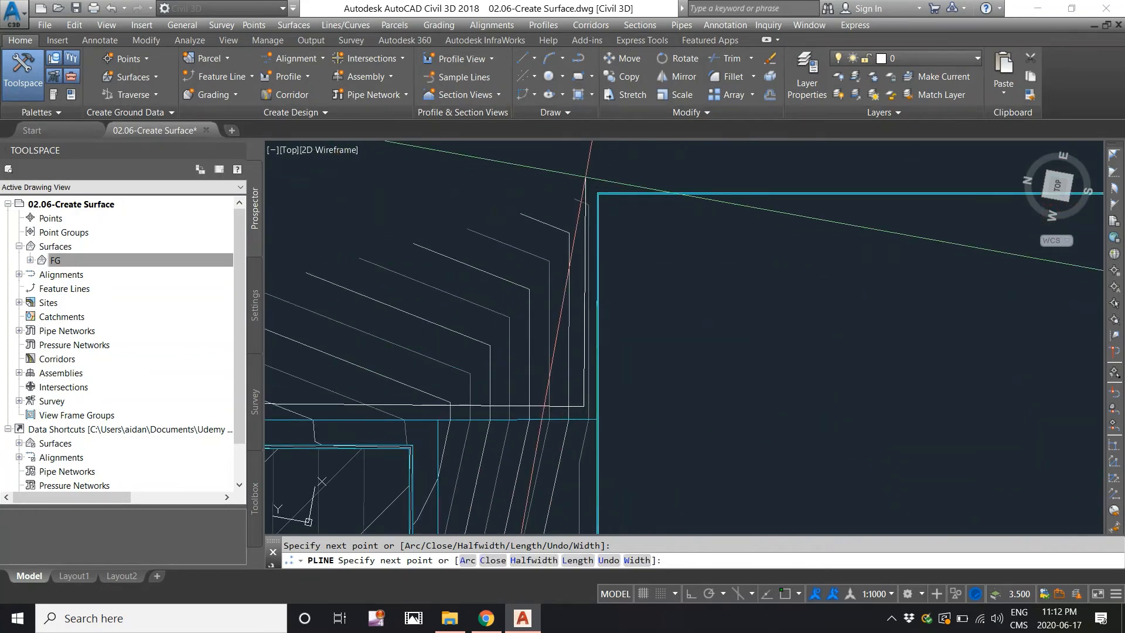
click(586, 180)
- Continue the polyline around the warehouse's rear and far walls and along the outside of the sidewalk at the second driveway entrance
scroll(490, 200, down, 2)
middle_drag(969, 188, 587, 193)
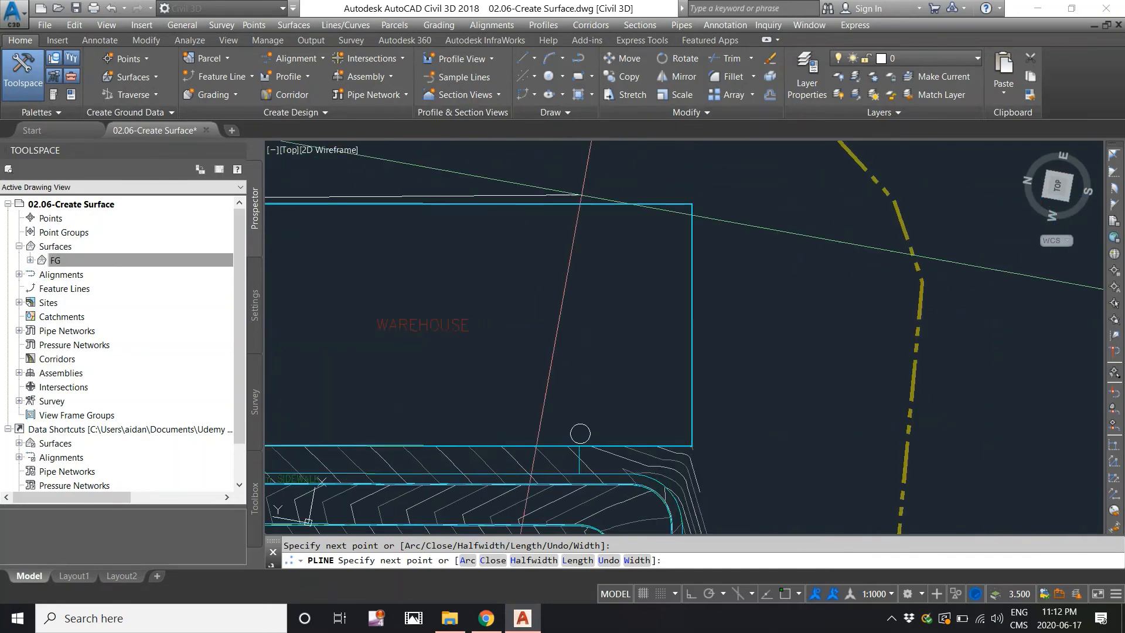
middle_drag(580, 433, 574, 302)
scroll(573, 302, up, 3)
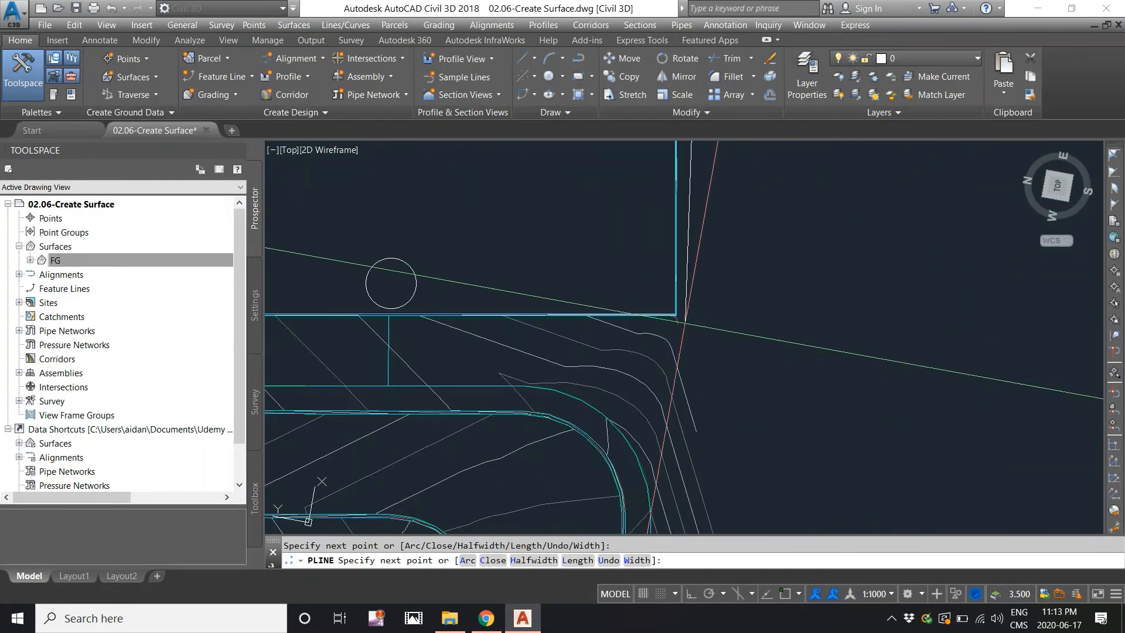
middle_drag(701, 402, 743, 215)
scroll(724, 312, up, 2)
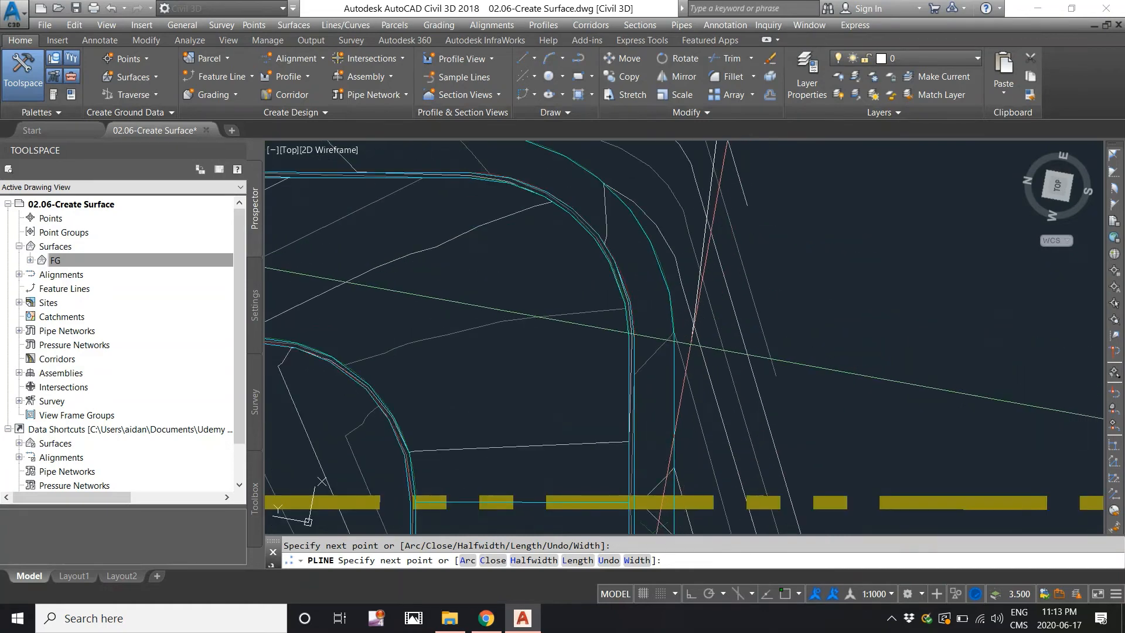
scroll(683, 297, down, 4)
middle_drag(691, 402, 674, 239)
scroll(666, 335, up, 2)
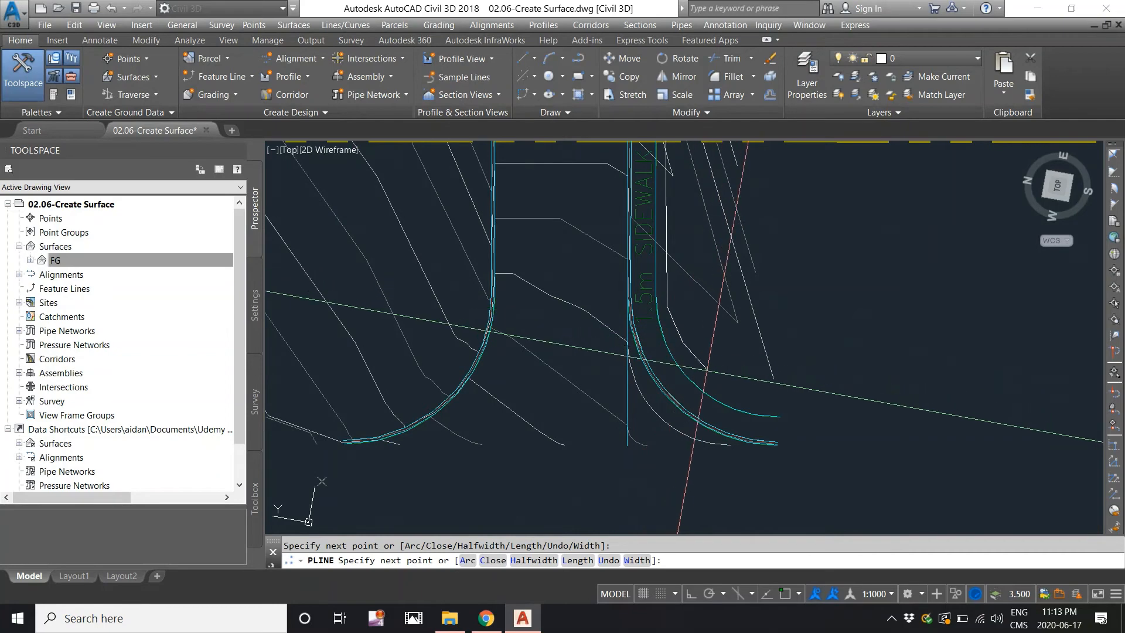
- Continue the polyline around the sidewalk's street end and across the second driveway's mouth, wrapping the end of the island curb
click(736, 390)
click(779, 401)
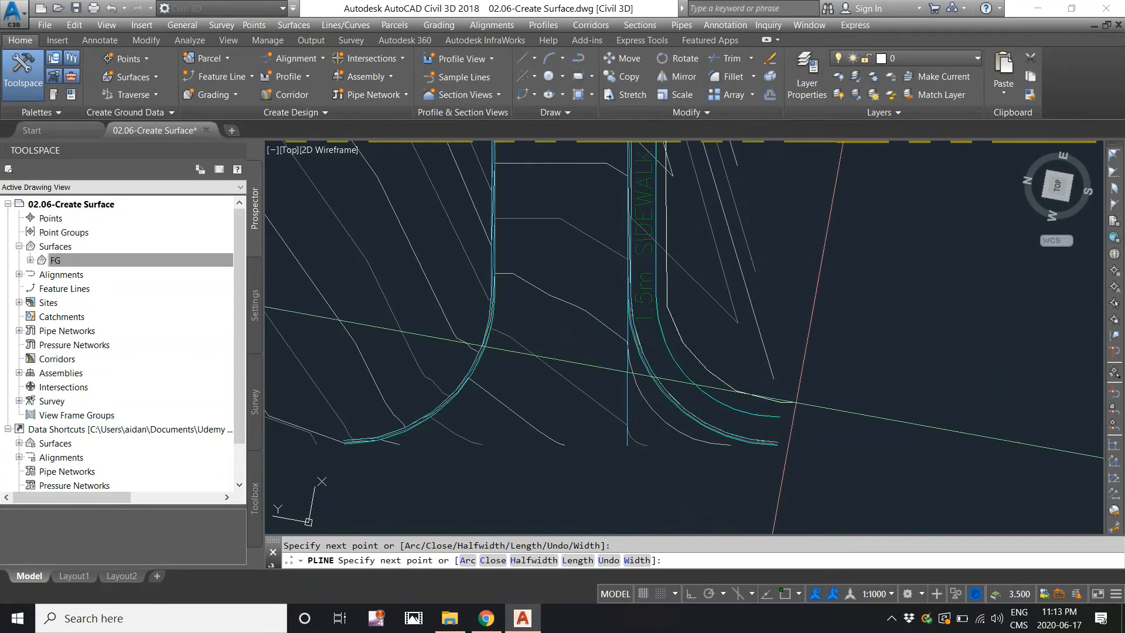
click(796, 402)
click(795, 459)
middle_drag(601, 470, 801, 460)
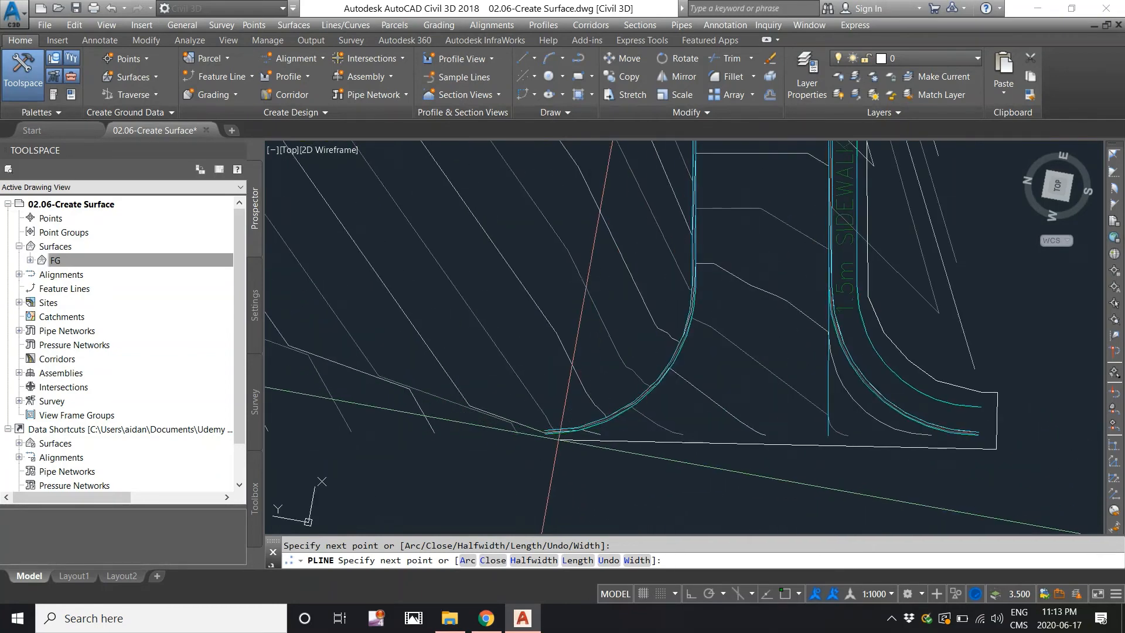
click(532, 441)
click(531, 418)
- Continue the polyline just inside the island's edge along the second driveway curb and around the curved corner to the island's long side
click(607, 394)
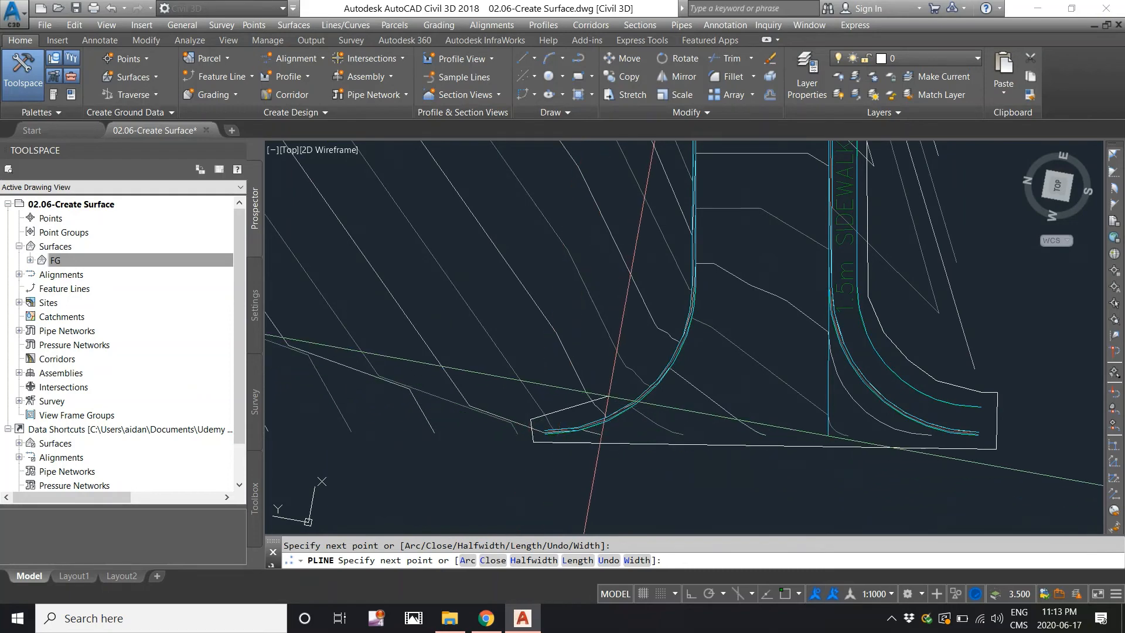
click(672, 301)
middle_drag(675, 215, 701, 402)
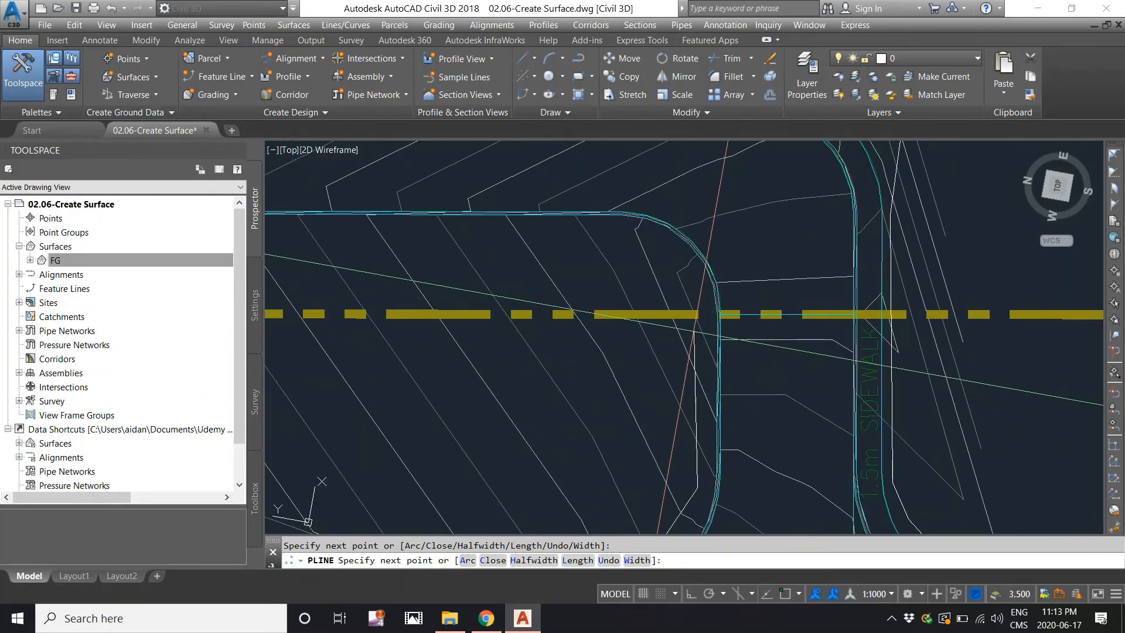
click(696, 322)
click(672, 268)
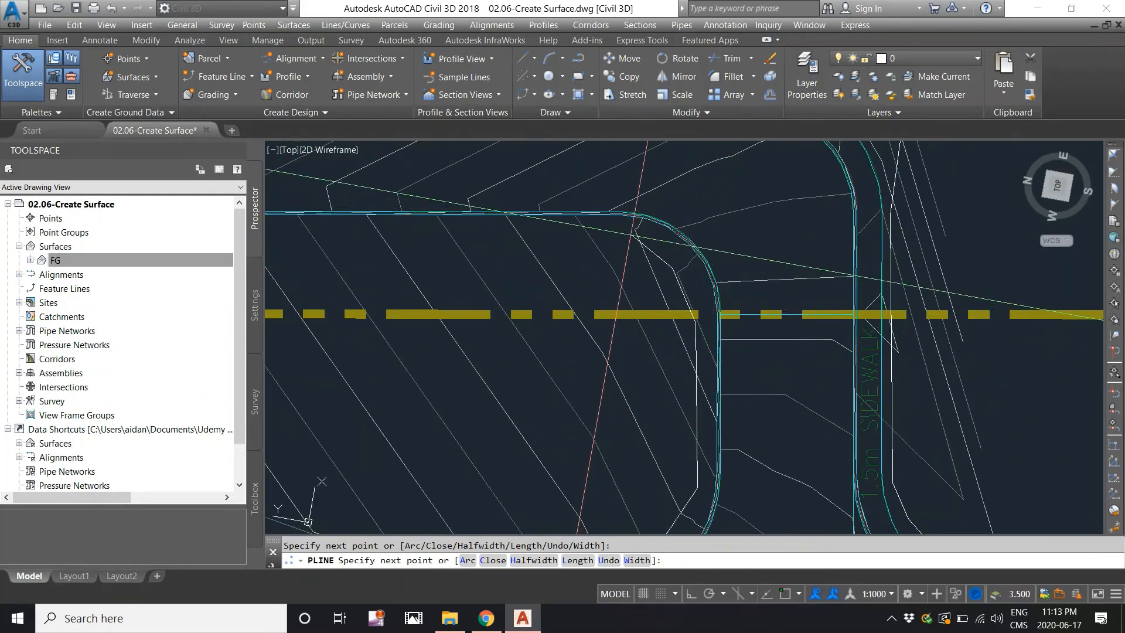
click(632, 235)
- Close the polyline along the island's long straight curb back to its start near the first driveway
scroll(450, 231, down, 1)
middle_drag(450, 231, 856, 230)
middle_drag(589, 233, 882, 233)
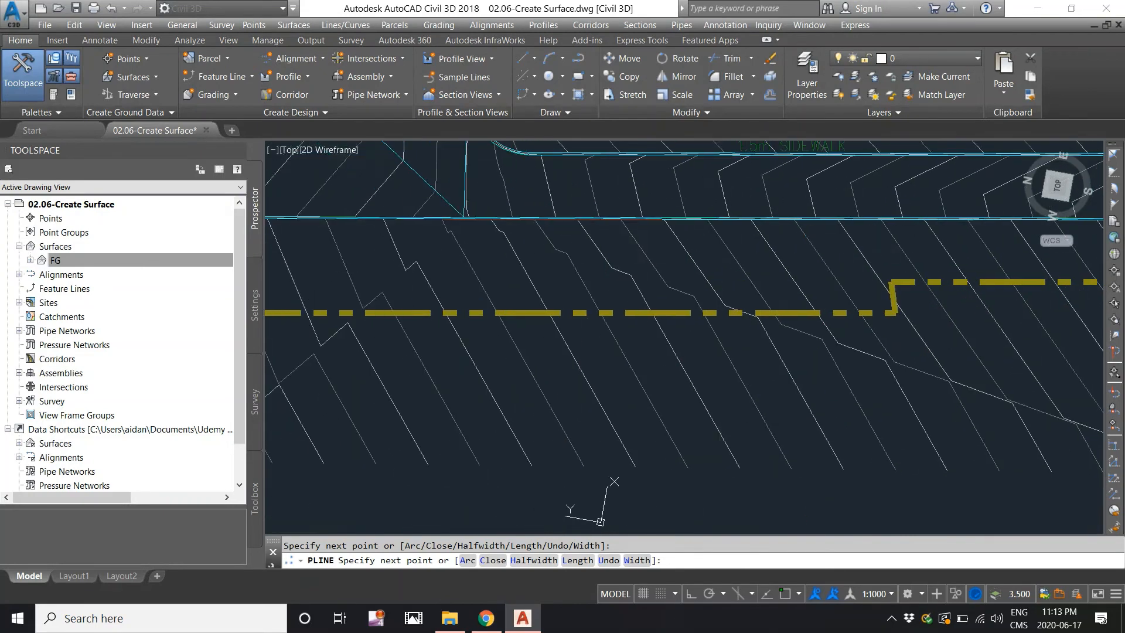
middle_drag(481, 235, 559, 237)
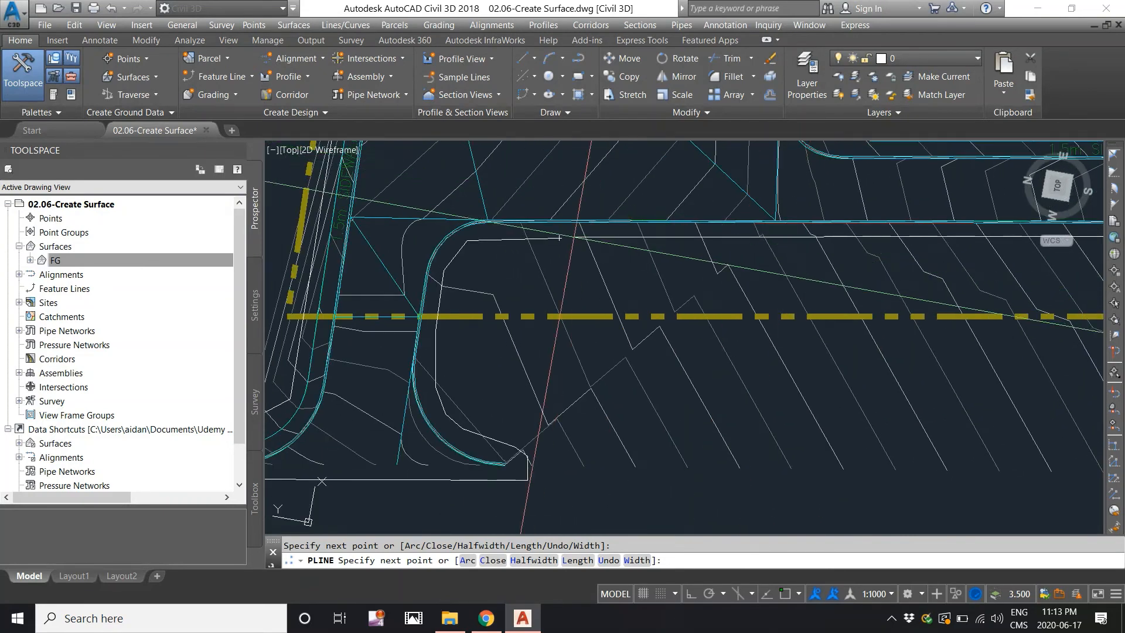
key(Return)
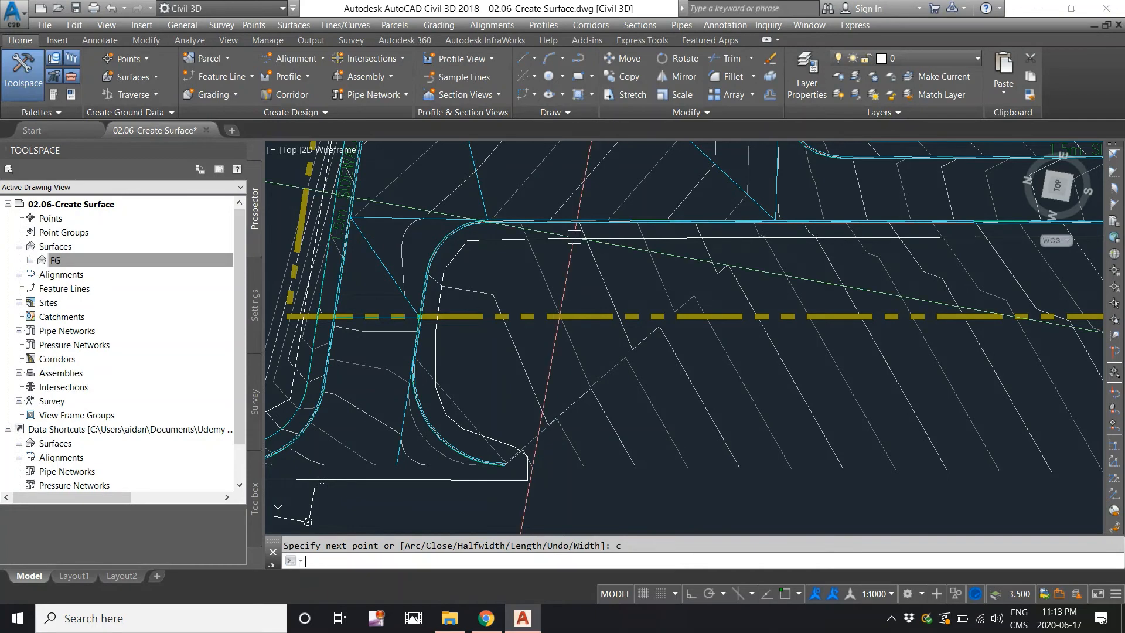
scroll(504, 296, down, 3)
scroll(492, 317, up, 1)
- Add a boundary to the FG surface definition with type Outer and the non-destructive breakline option turned off
click(54, 261)
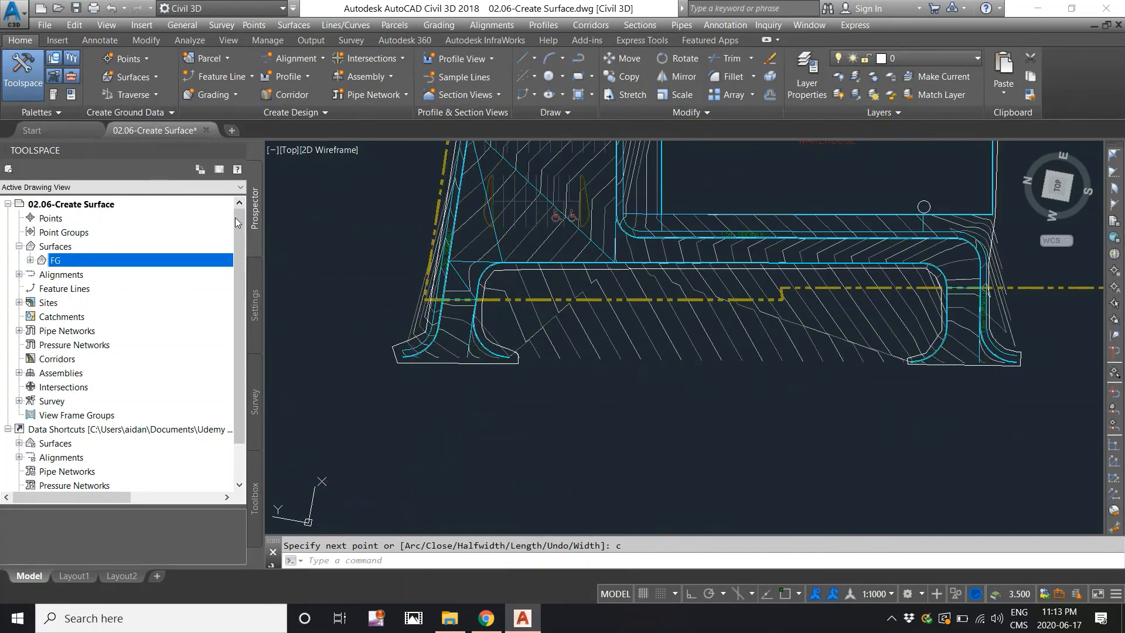
click(30, 260)
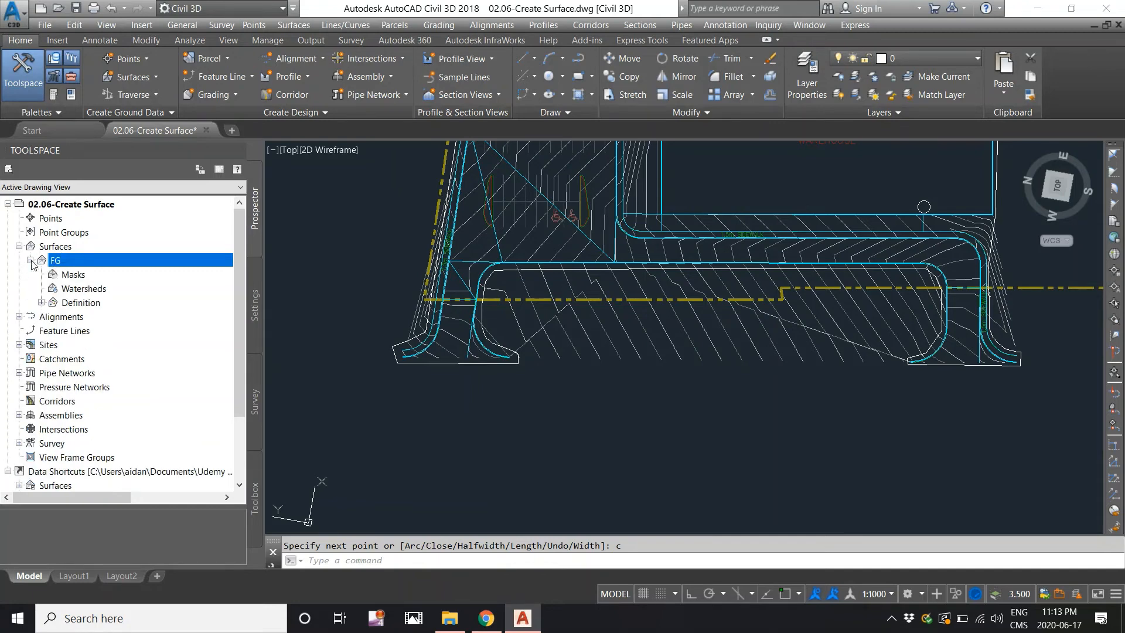
click(41, 303)
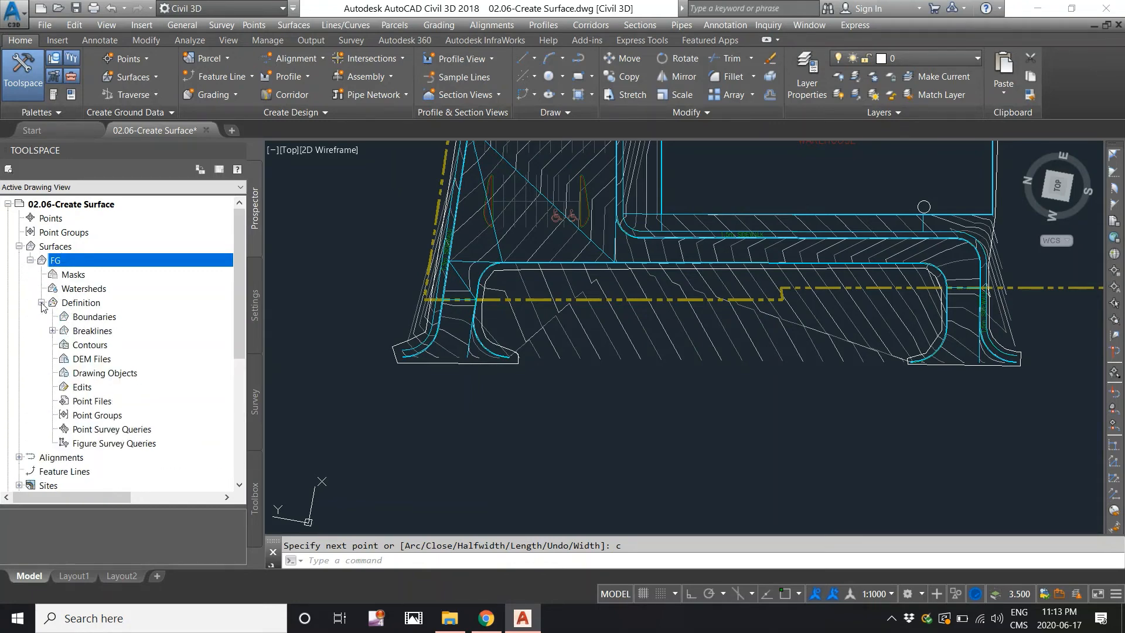
click(94, 319)
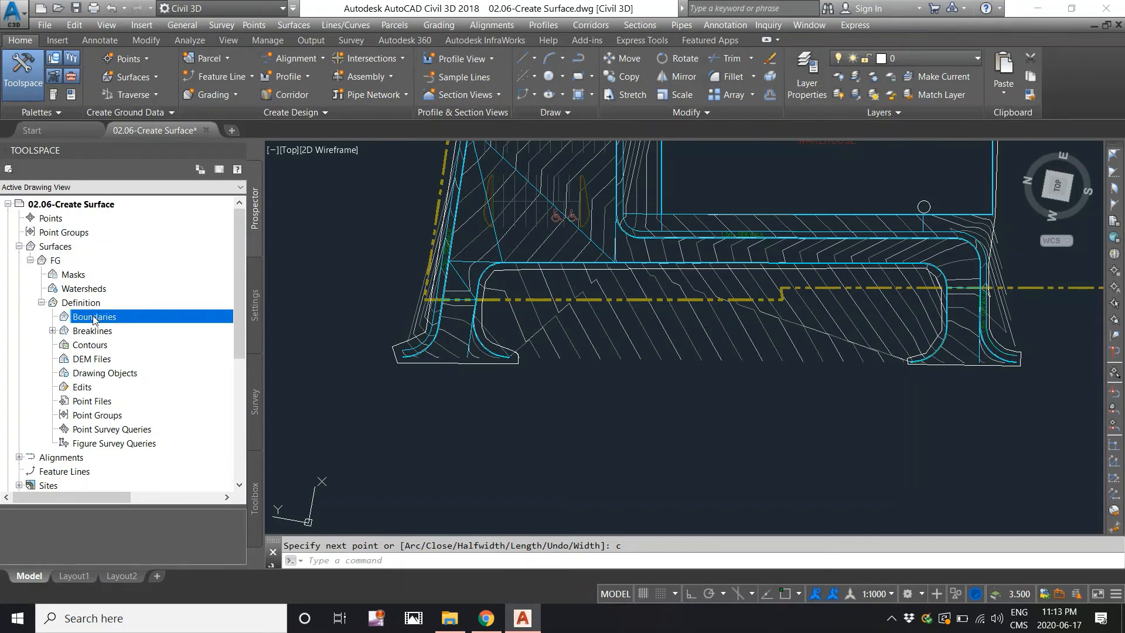
right_click(94, 319)
click(112, 322)
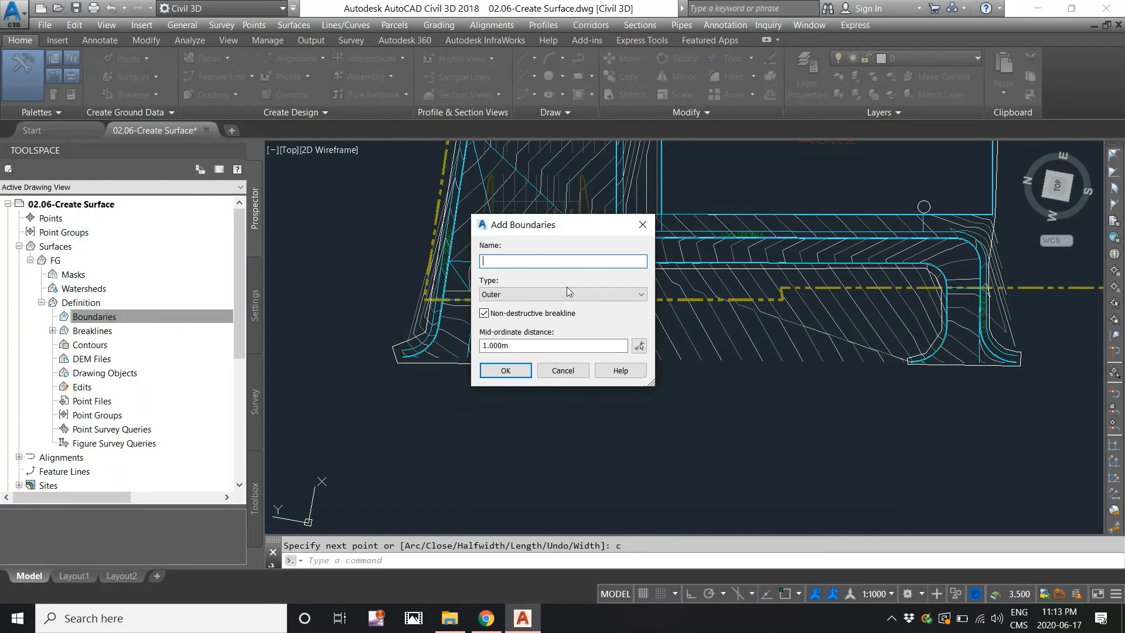
click(546, 290)
click(542, 301)
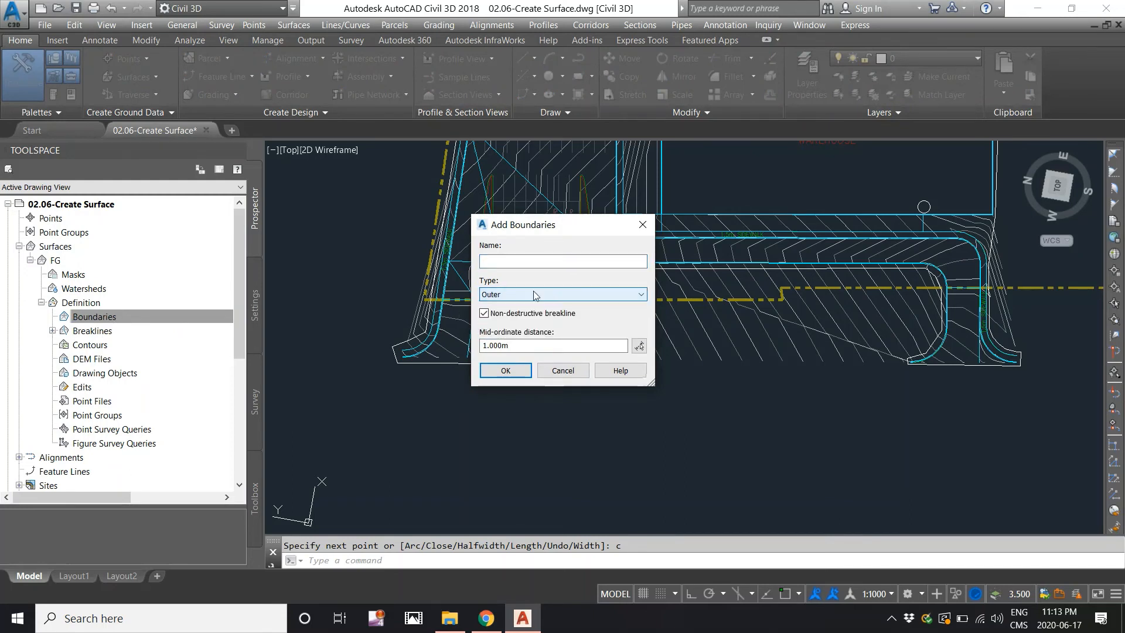
click(508, 261)
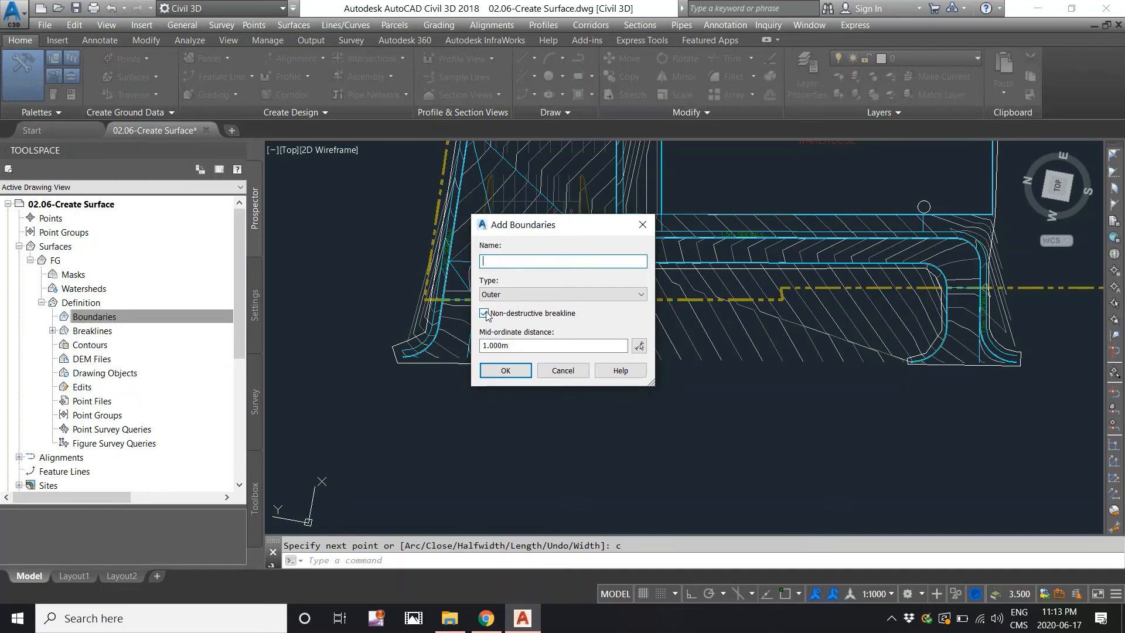
click(484, 314)
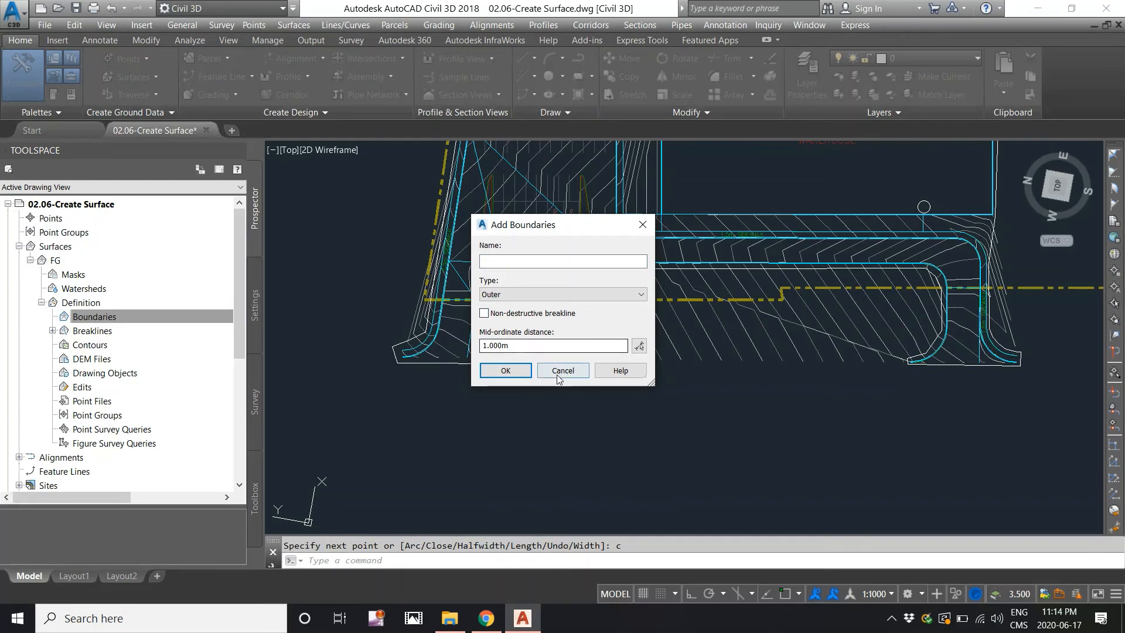
click(505, 371)
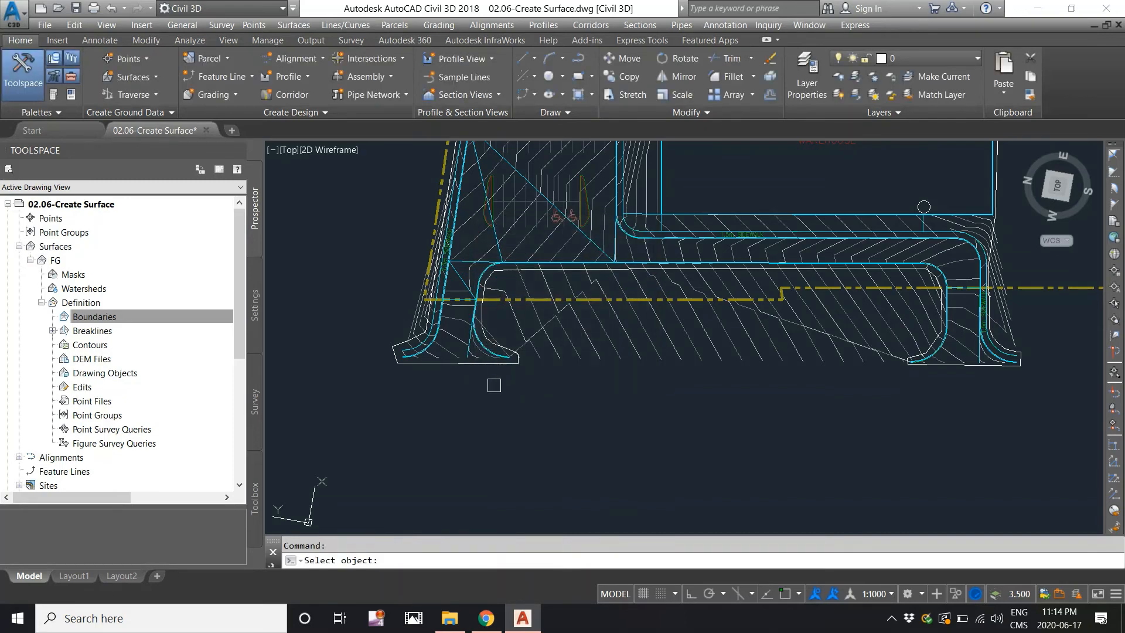
- Pick the closed polyline around the designed area as the FG surface's outer boundary and check the trimmed contours
scroll(358, 345, up, 3)
scroll(382, 351, down, 3)
scroll(359, 366, up, 2)
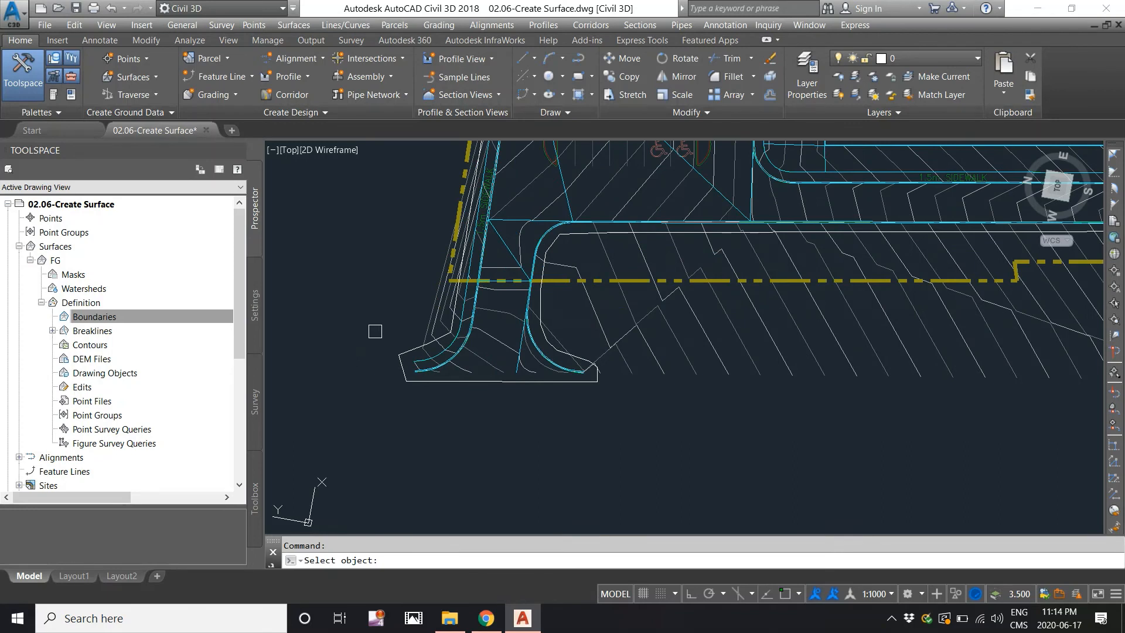
middle_drag(401, 372, 396, 400)
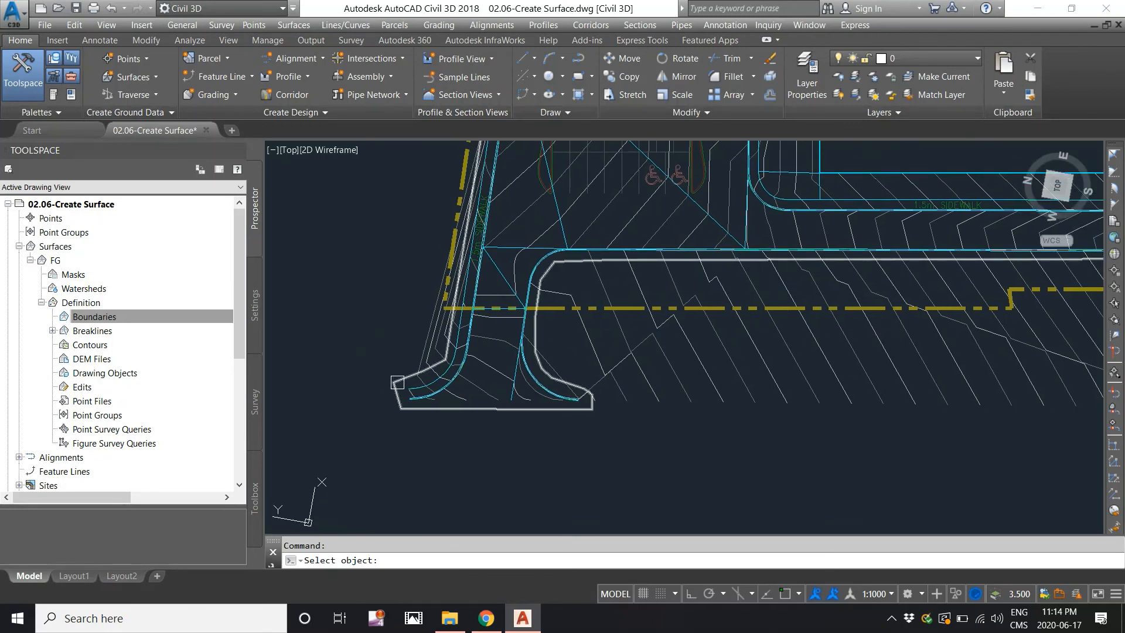
click(398, 382)
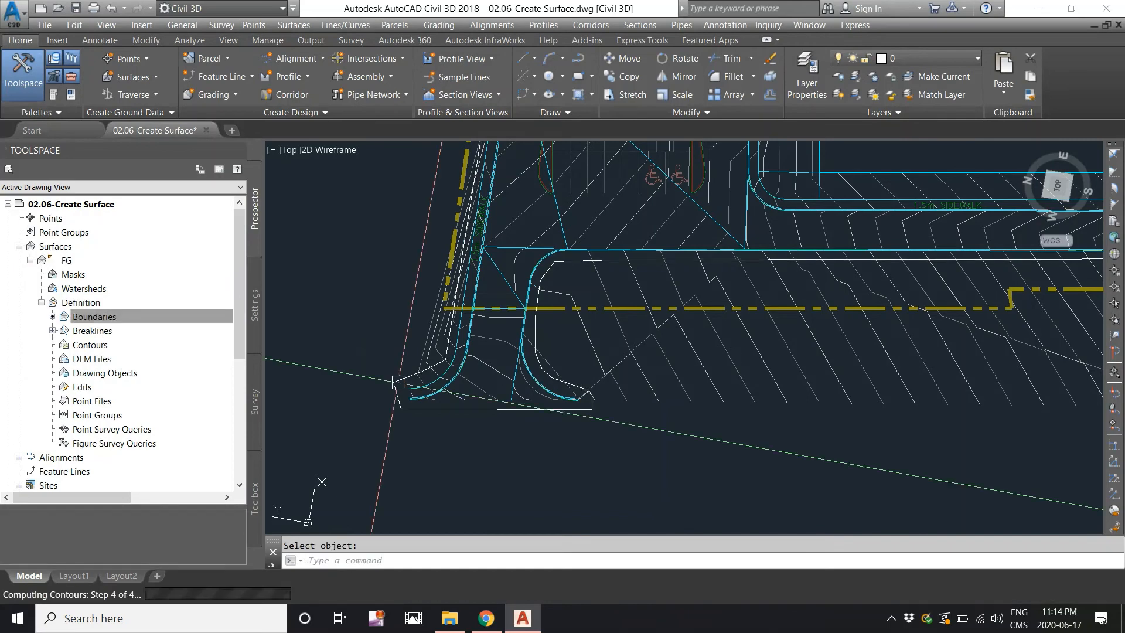
scroll(390, 366, down, 4)
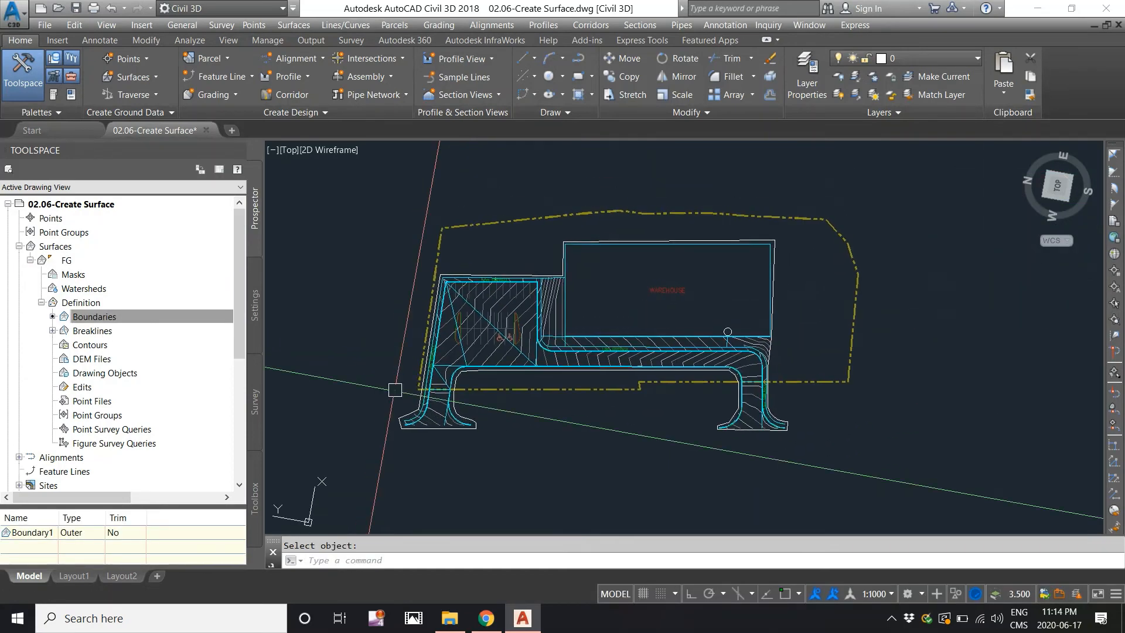
scroll(501, 258, up, 2)
scroll(594, 280, up, 1)
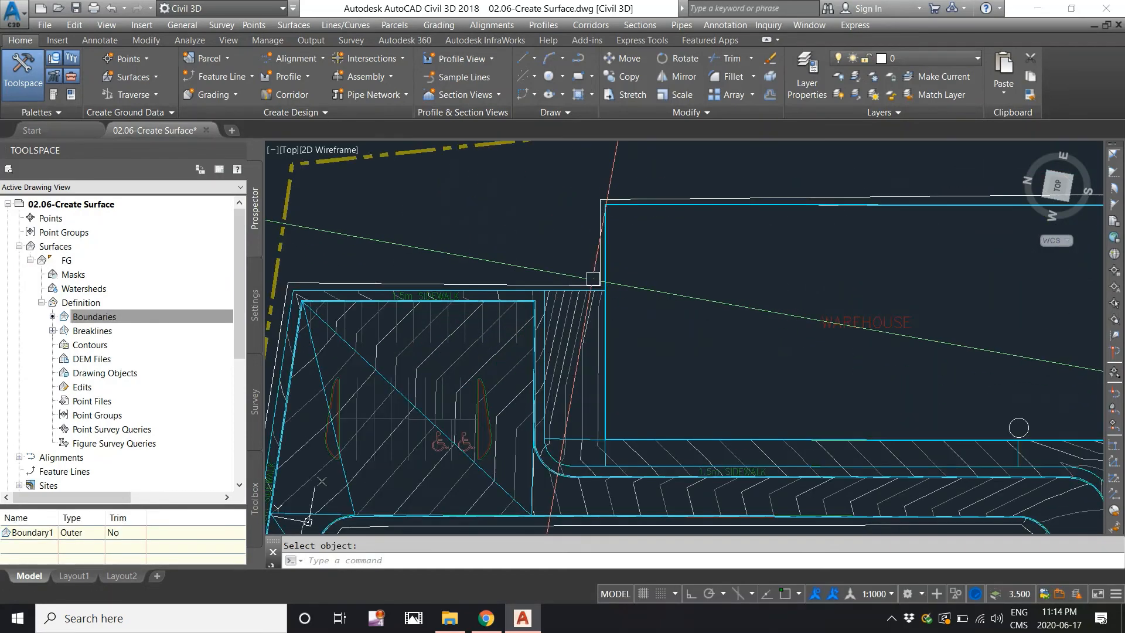
scroll(594, 280, down, 2)
mouse_move(637, 293)
middle_down()
mouse_move(681, 298)
mouse_move(654, 330)
middle_up()
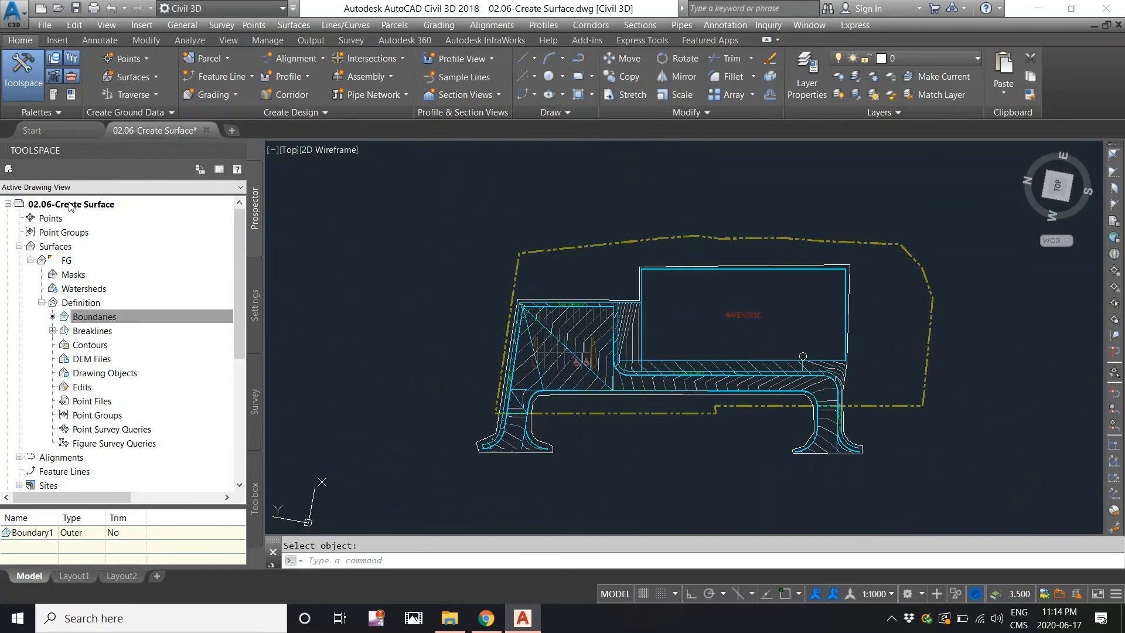
- Rebuild the FG surface with its outer boundary applied and collapse its entry in the surface tree
click(66, 261)
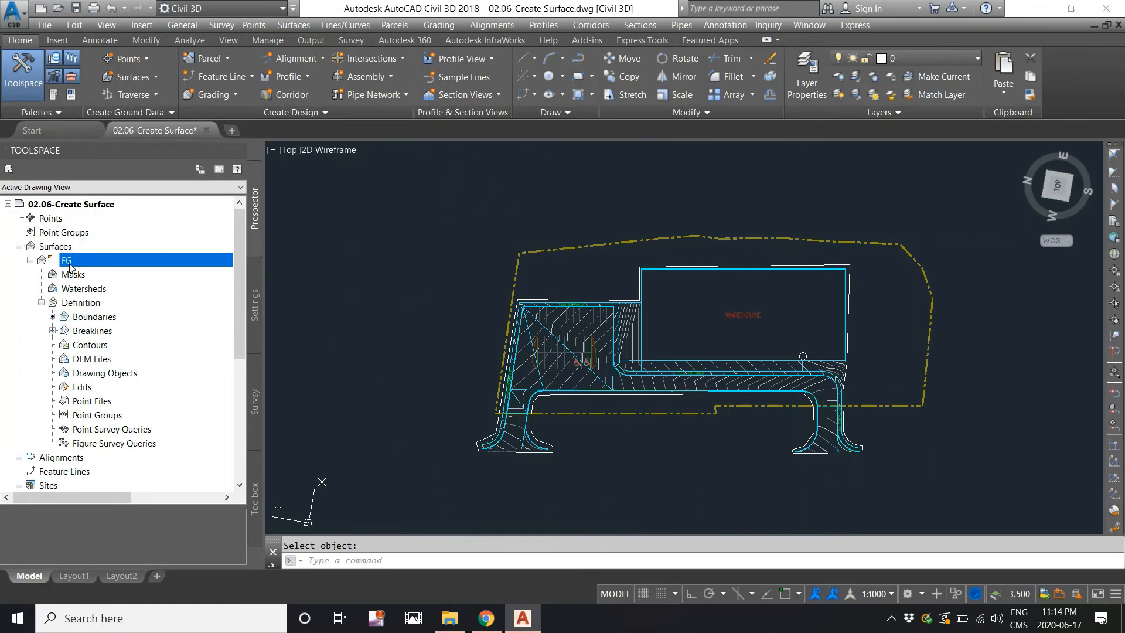
right_click(69, 265)
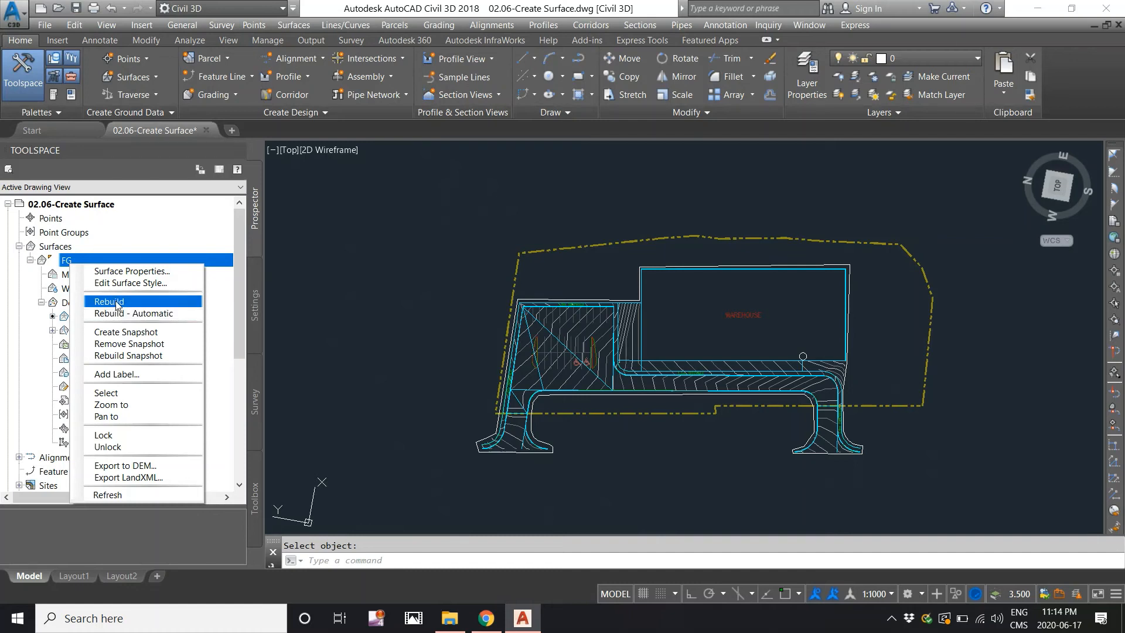
click(116, 302)
right_click(93, 264)
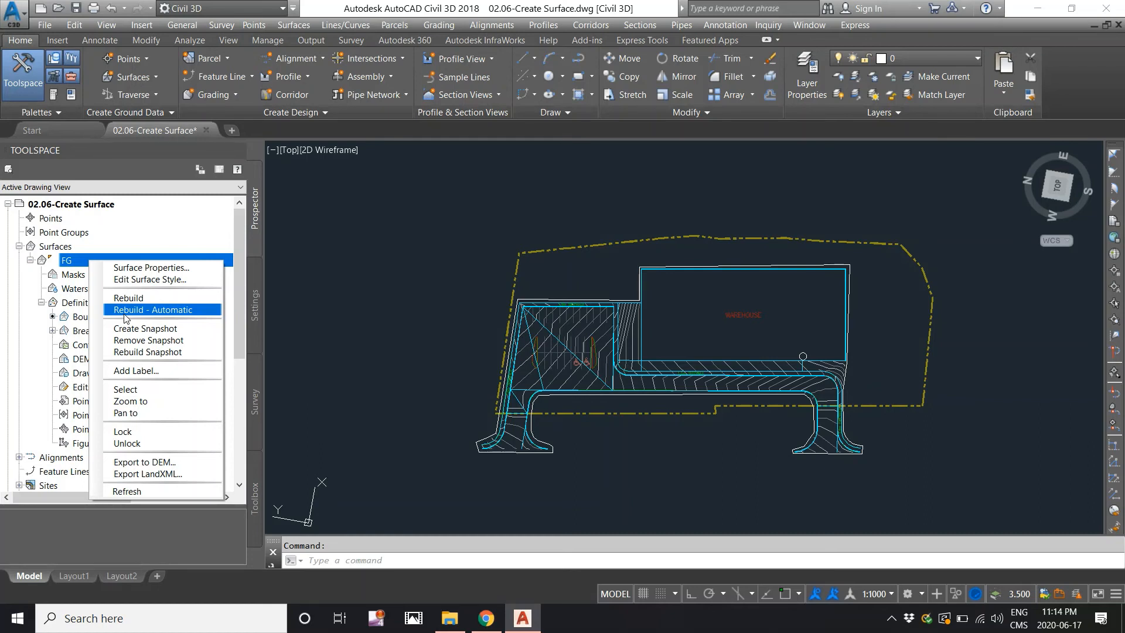
click(157, 299)
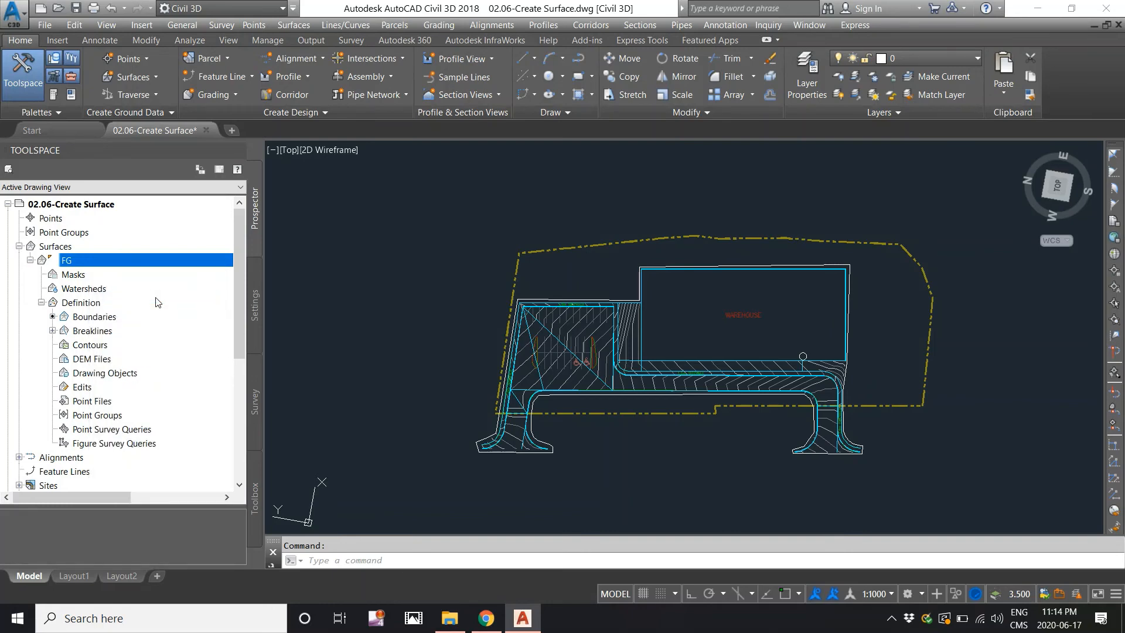
middle_drag(443, 299, 343, 328)
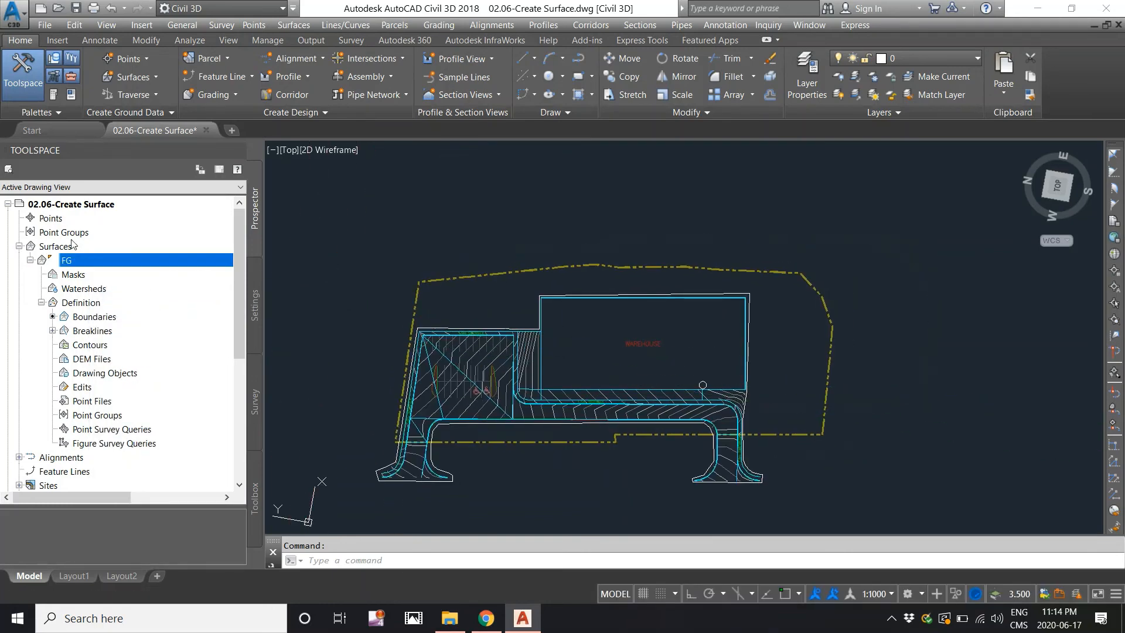
right_click(79, 261)
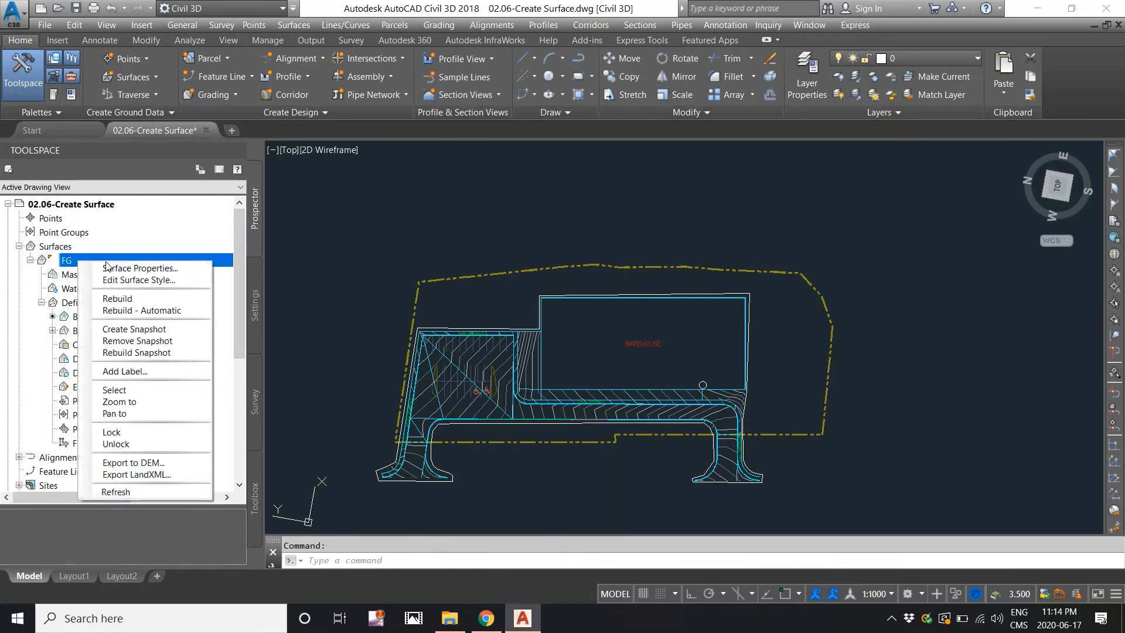
click(136, 299)
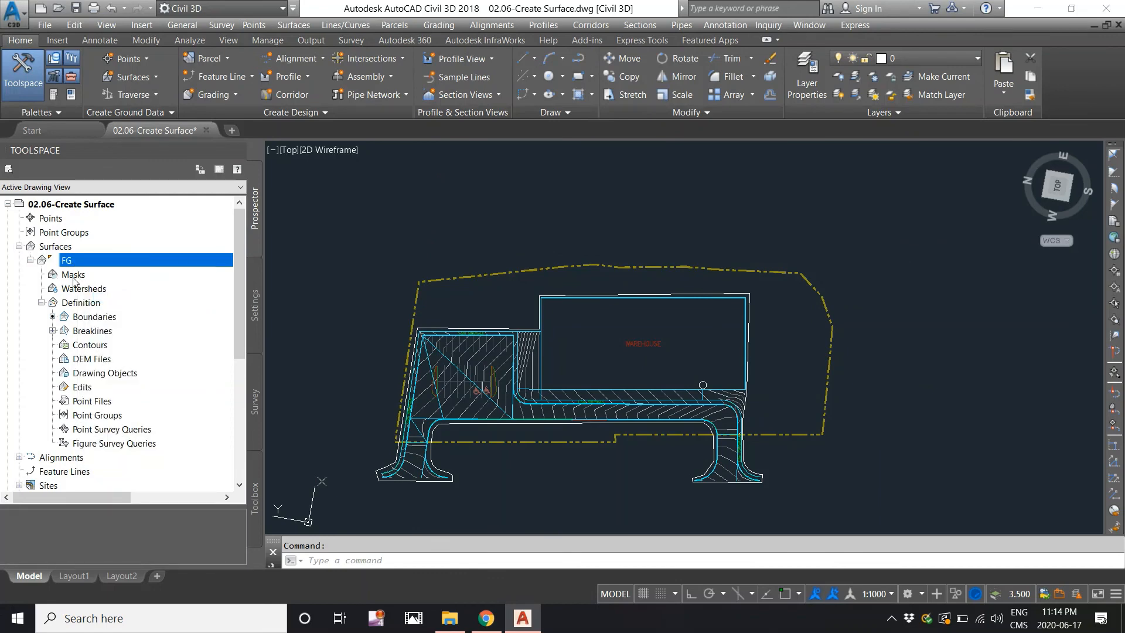
click(30, 260)
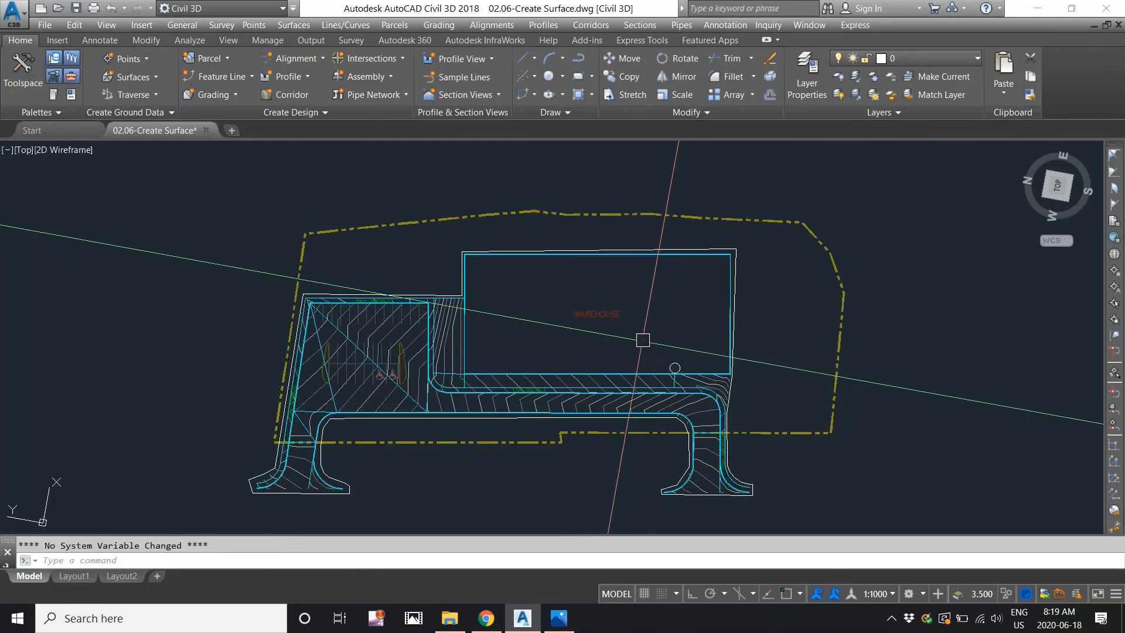
mouse_move(643, 340)
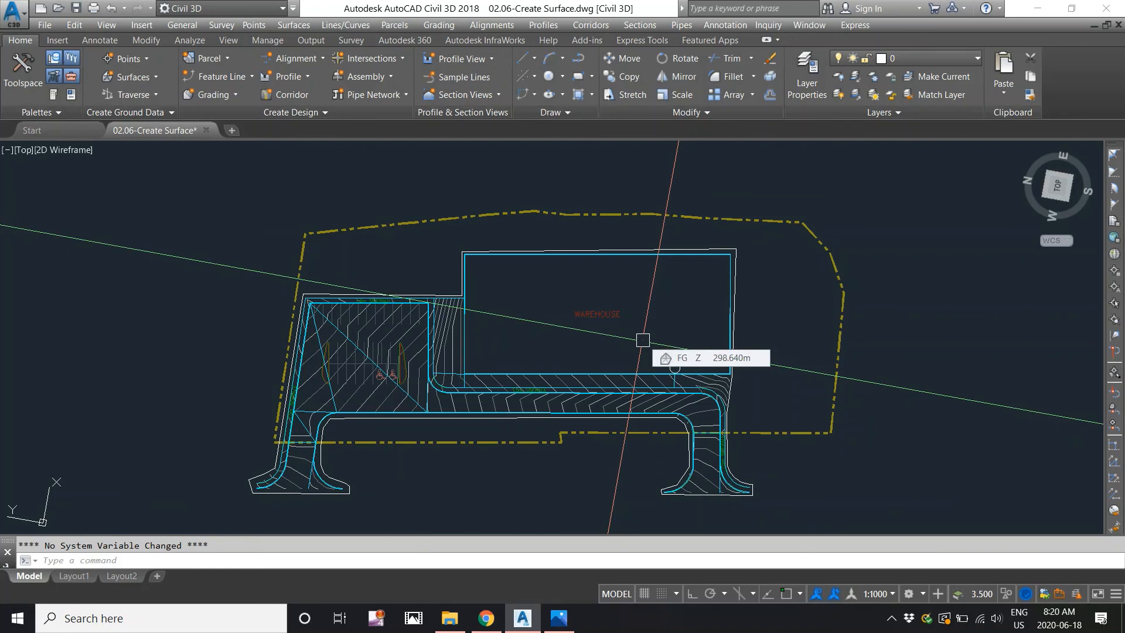